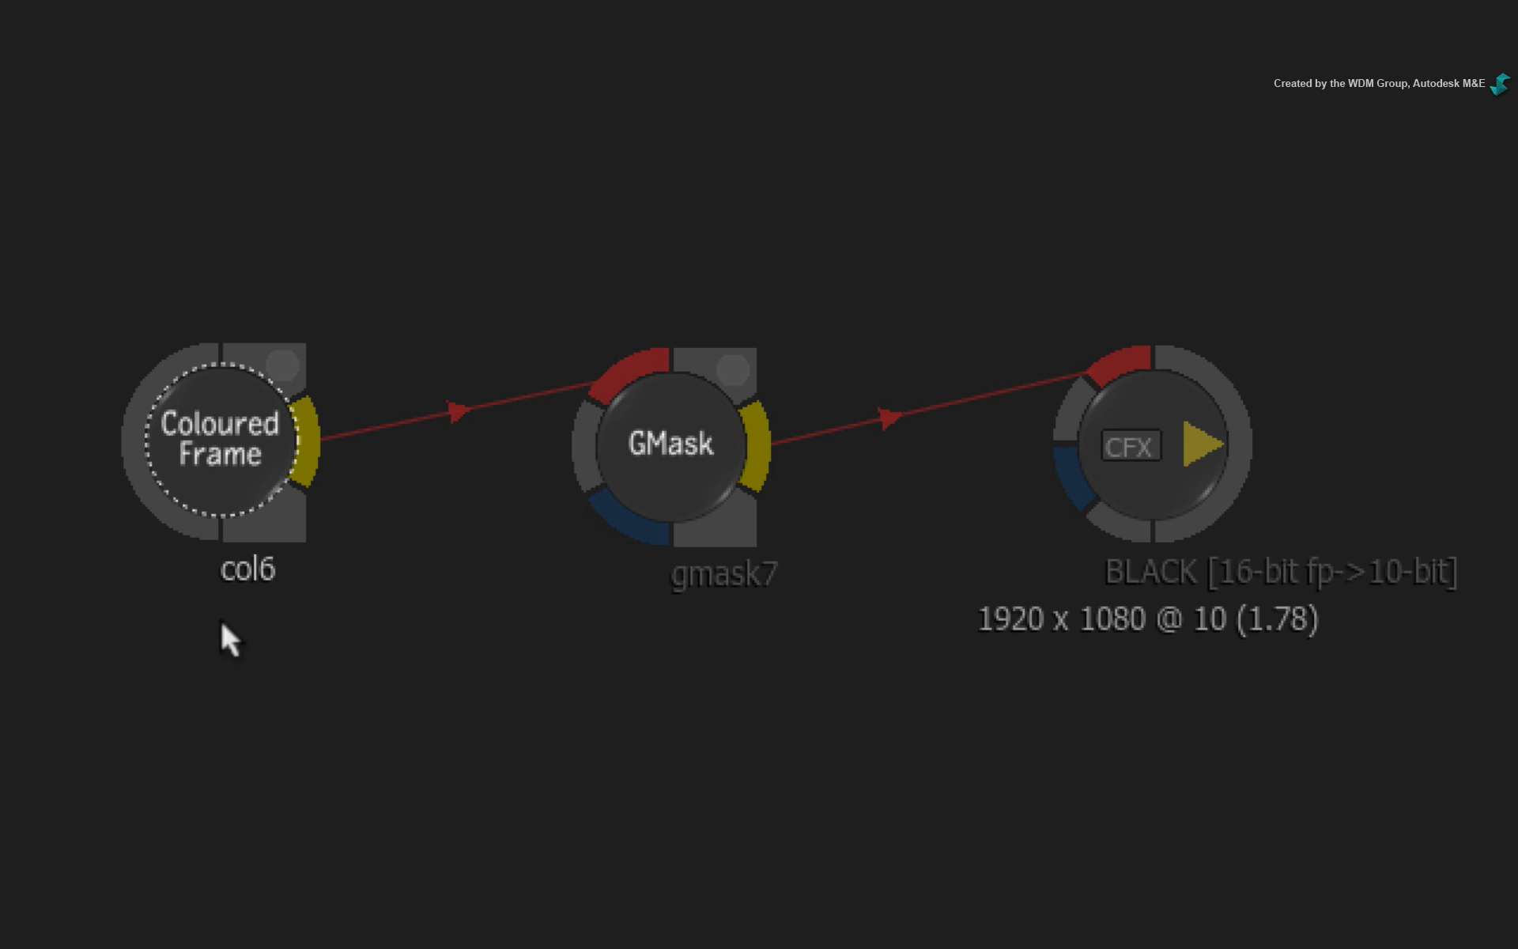
# Open the GMask node's setup loader and set its load mode to Replace.
pyautogui.click(219, 478)
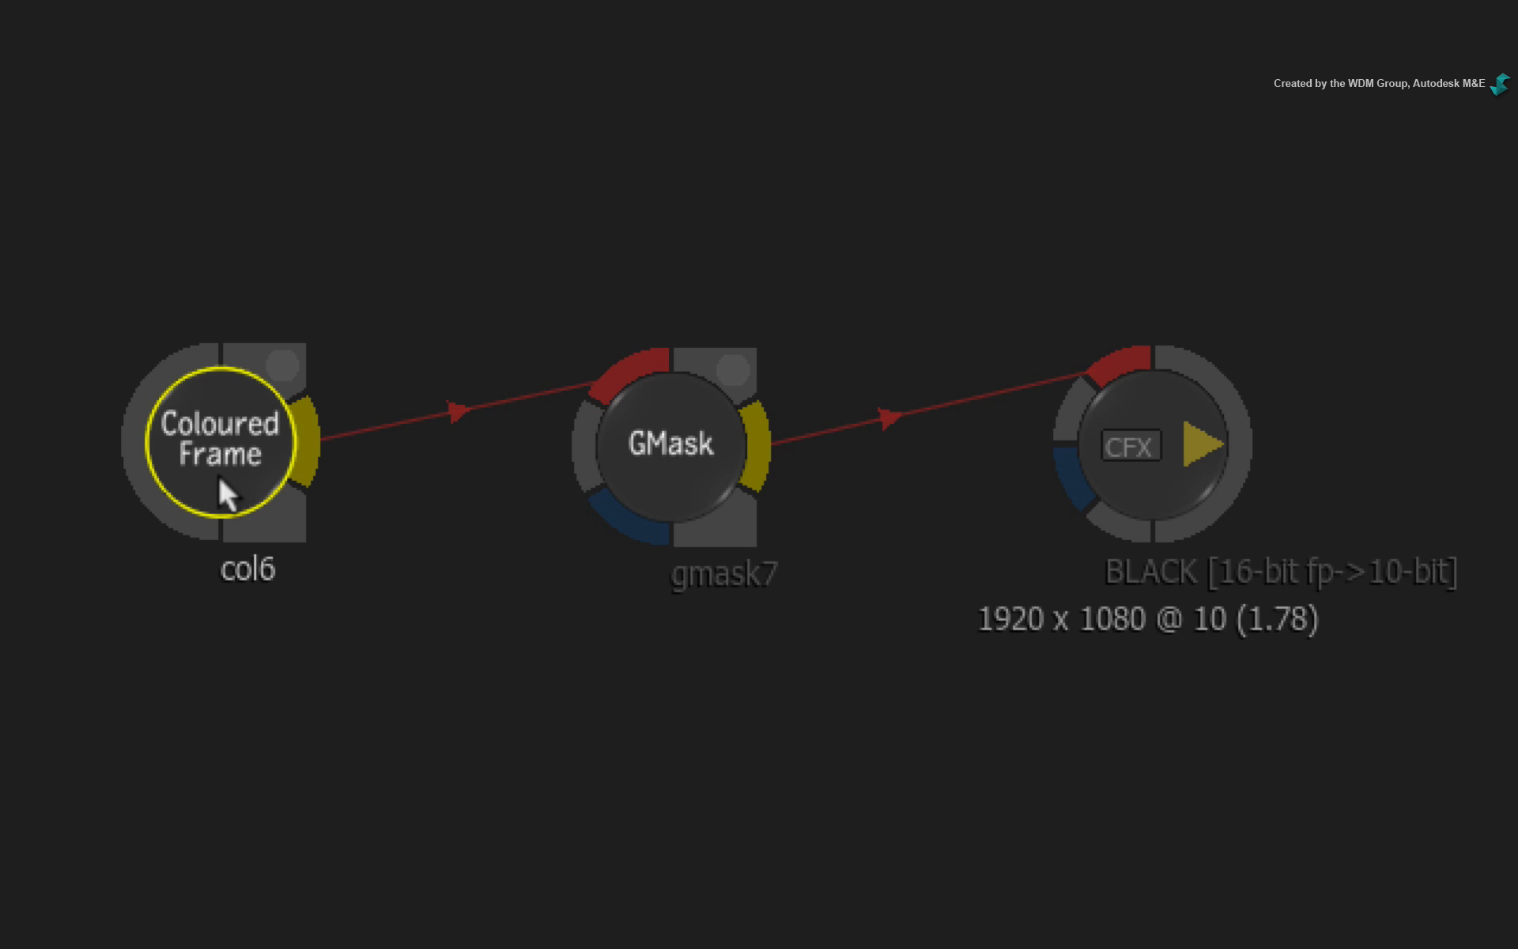
pyautogui.click(658, 477)
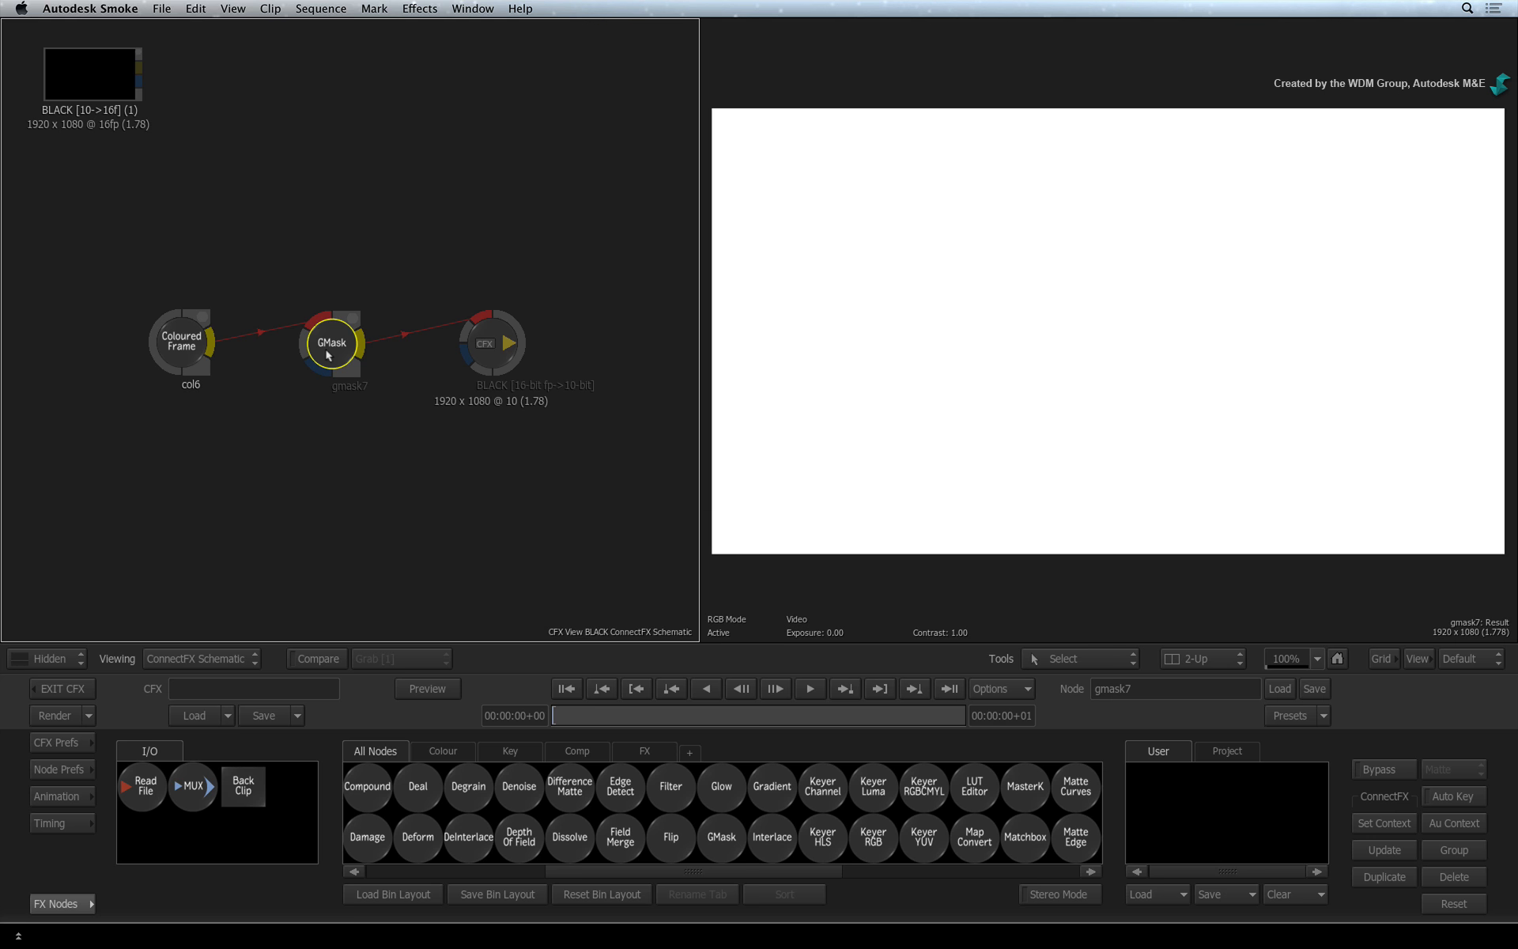
pyautogui.doubleClick(329, 353)
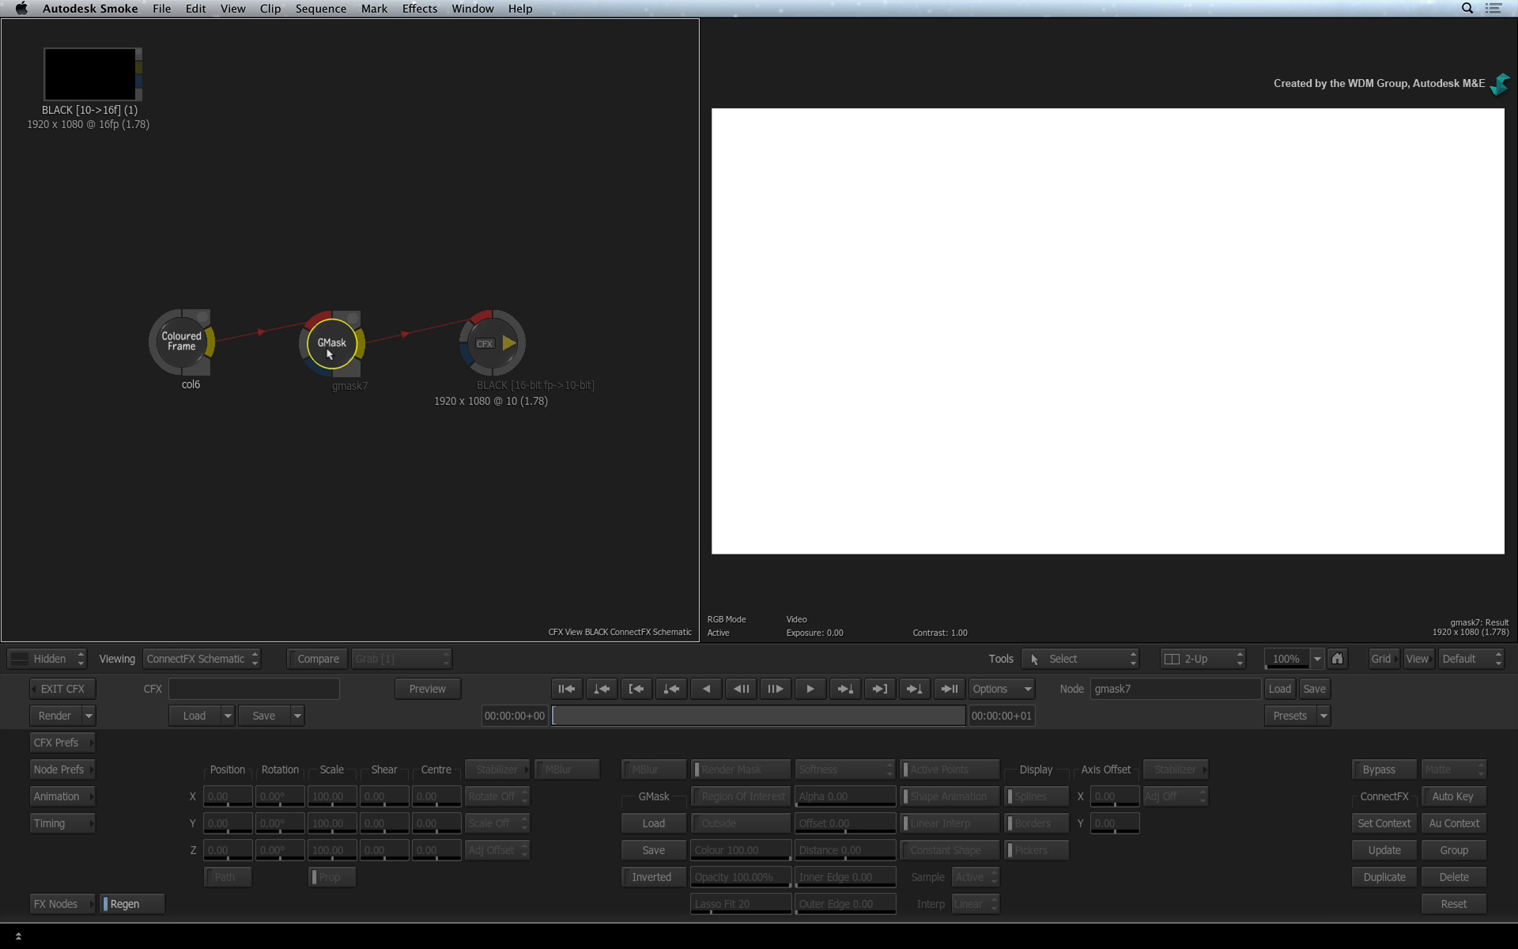
pyautogui.click(1000, 576)
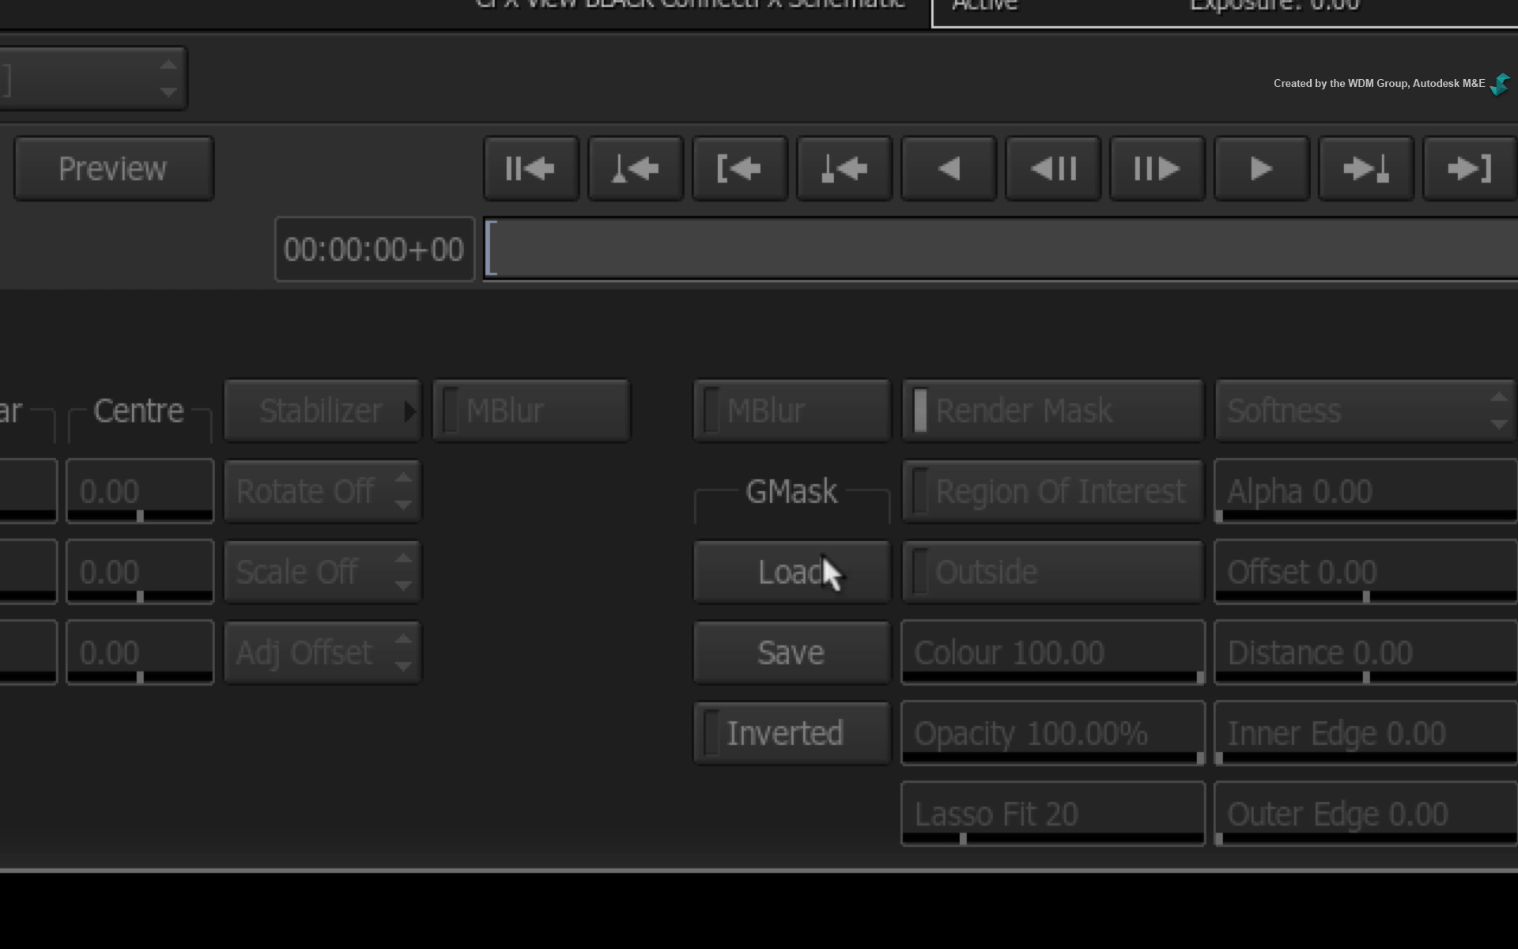
pyautogui.click(664, 825)
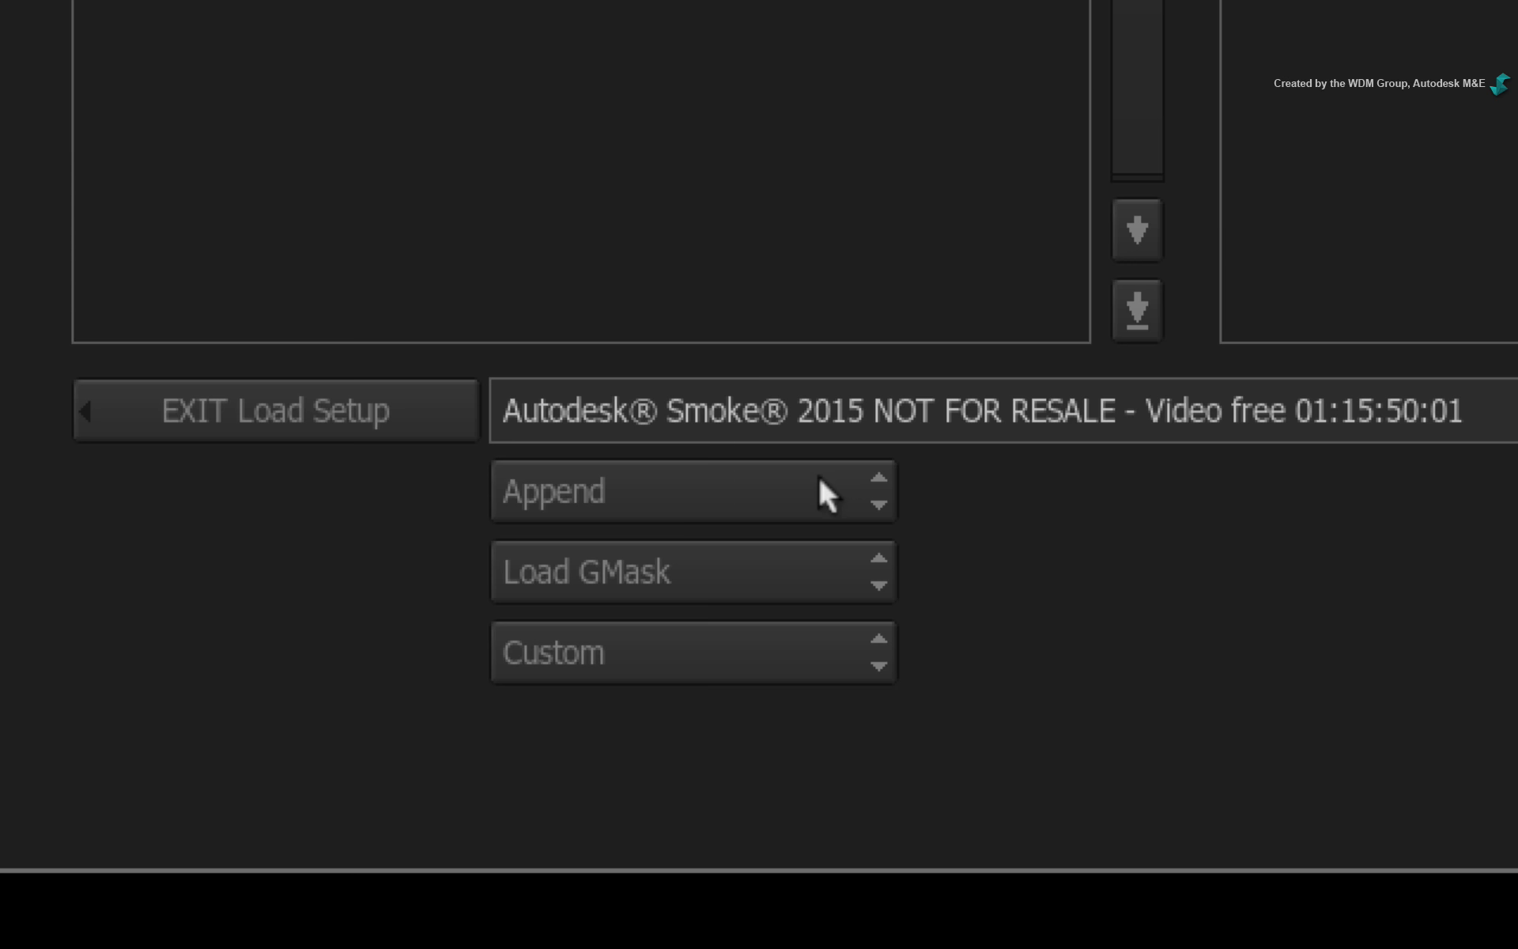
pyautogui.click(820, 477)
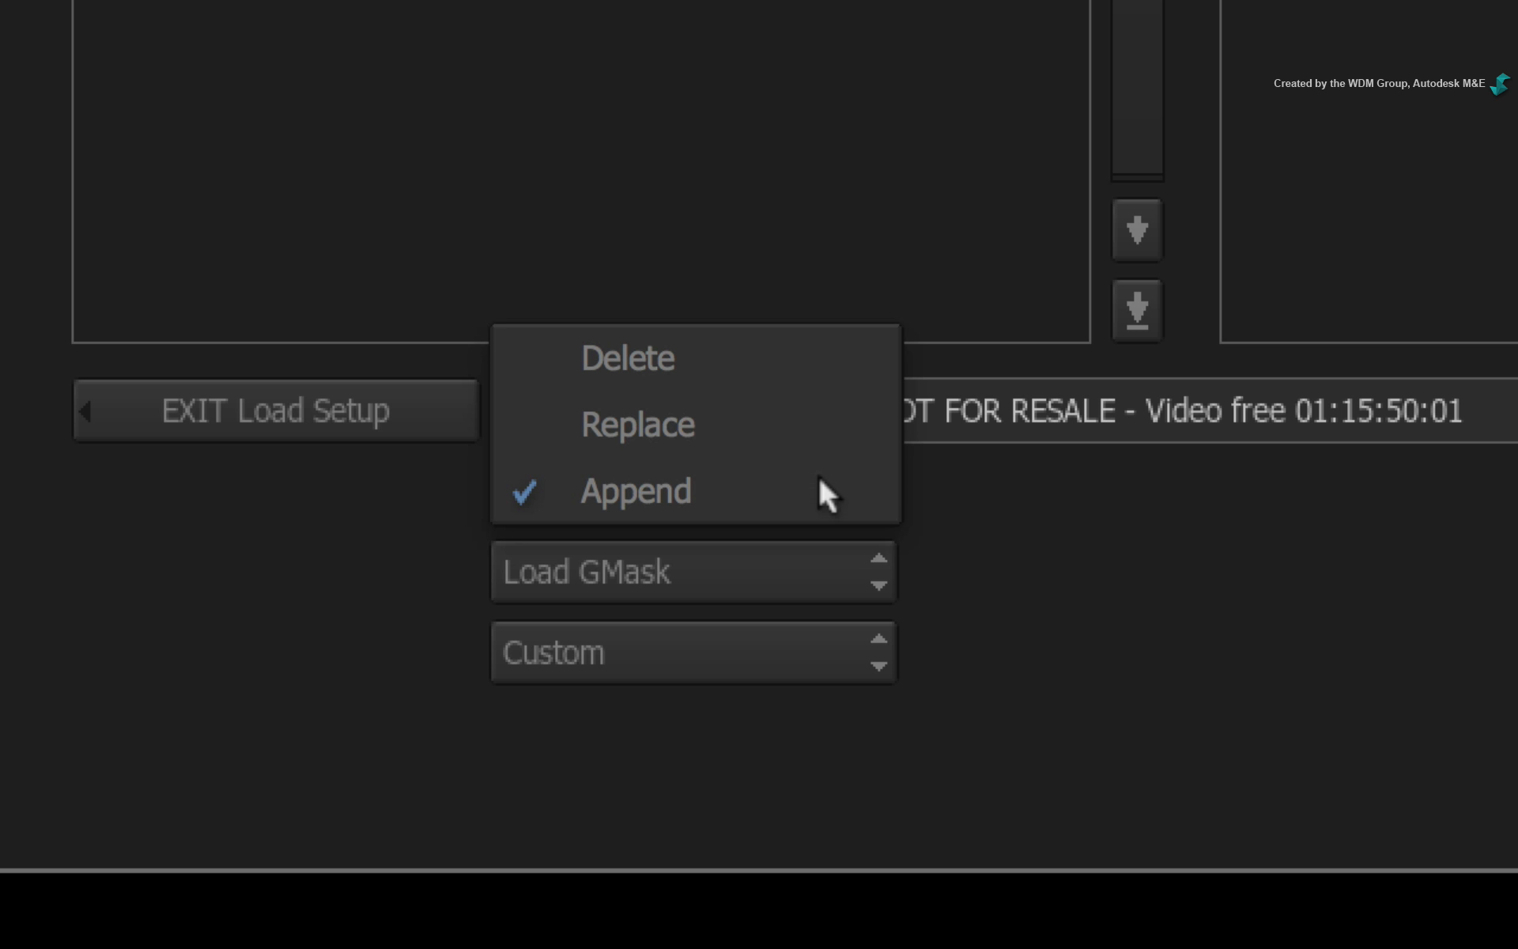
pyautogui.click(823, 423)
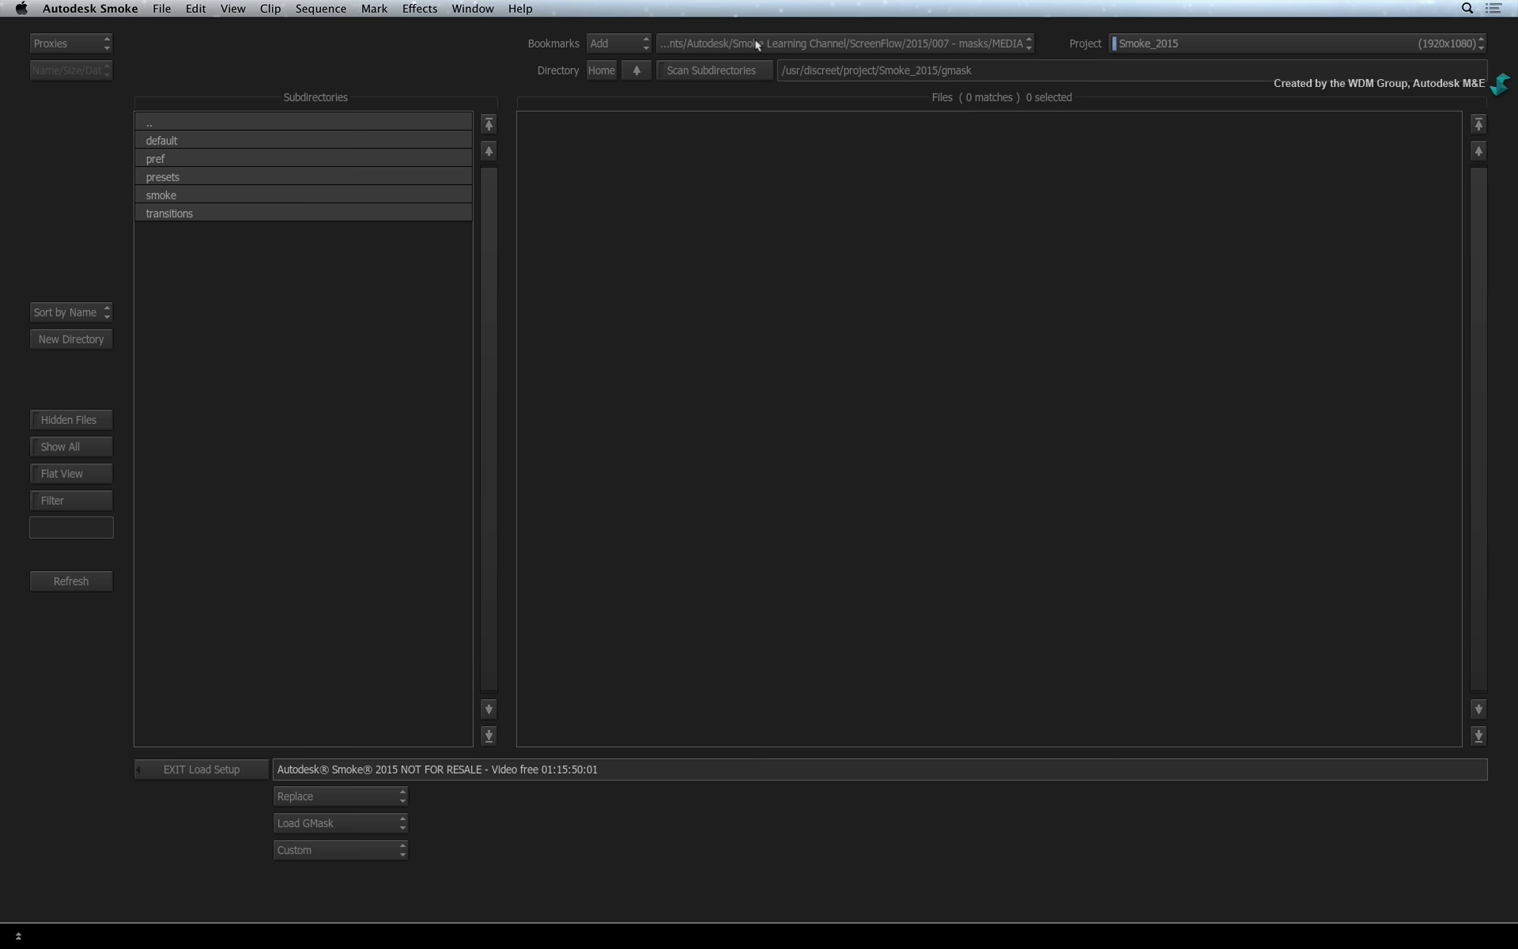
# Load the GMask setup from the combinemasks folder of the bookmarked 007 - masks/MEDIA directory, replacing the current setup.
pyautogui.click(759, 44)
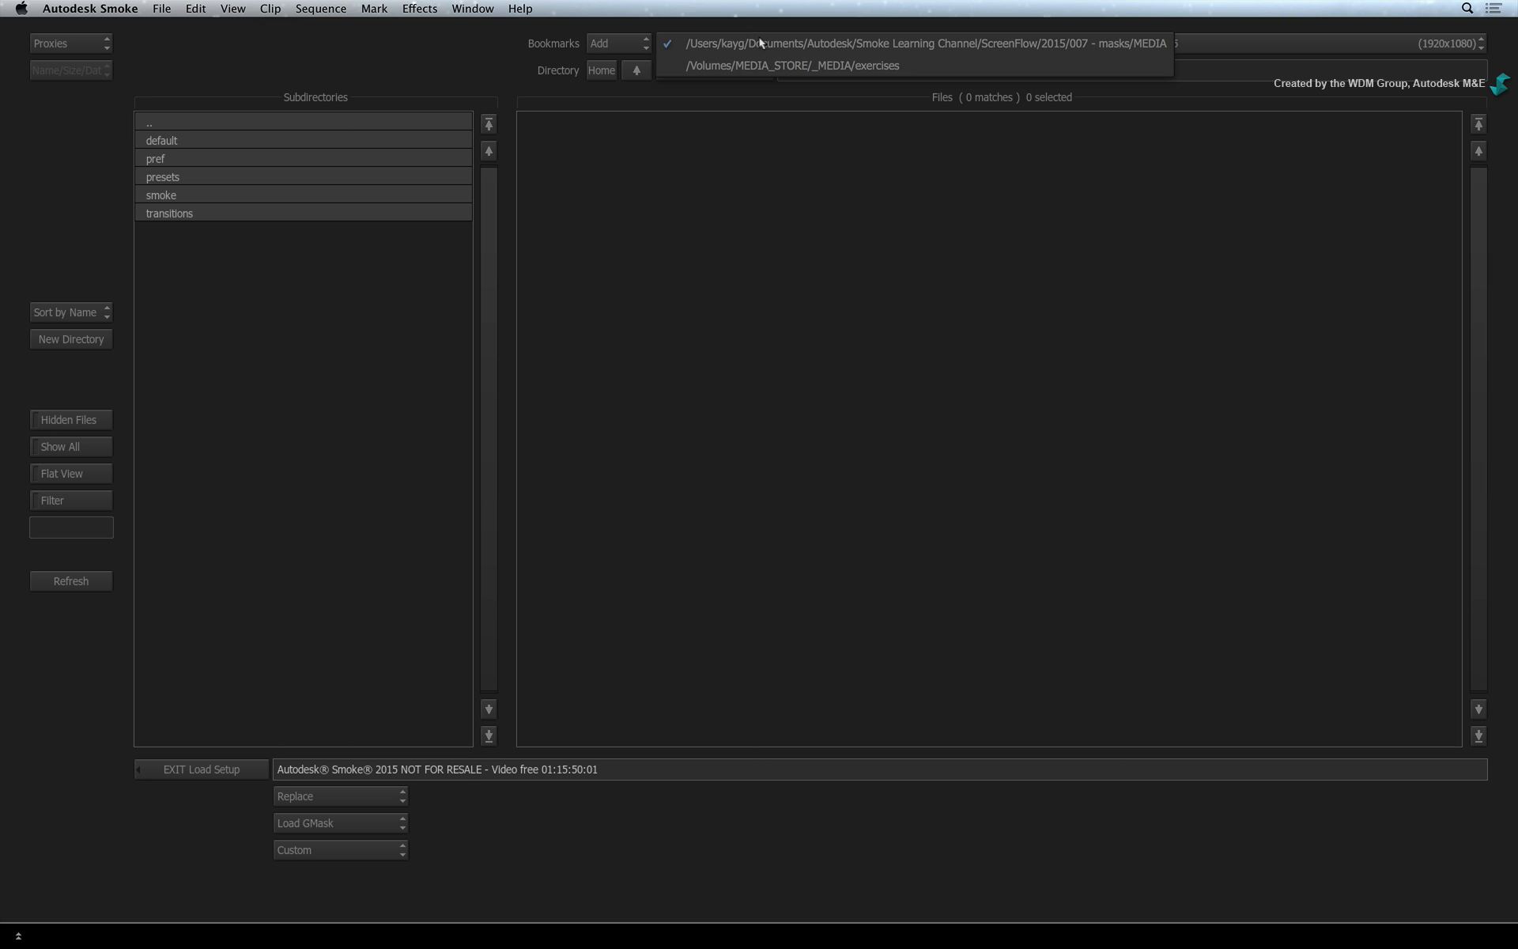
pyautogui.click(759, 43)
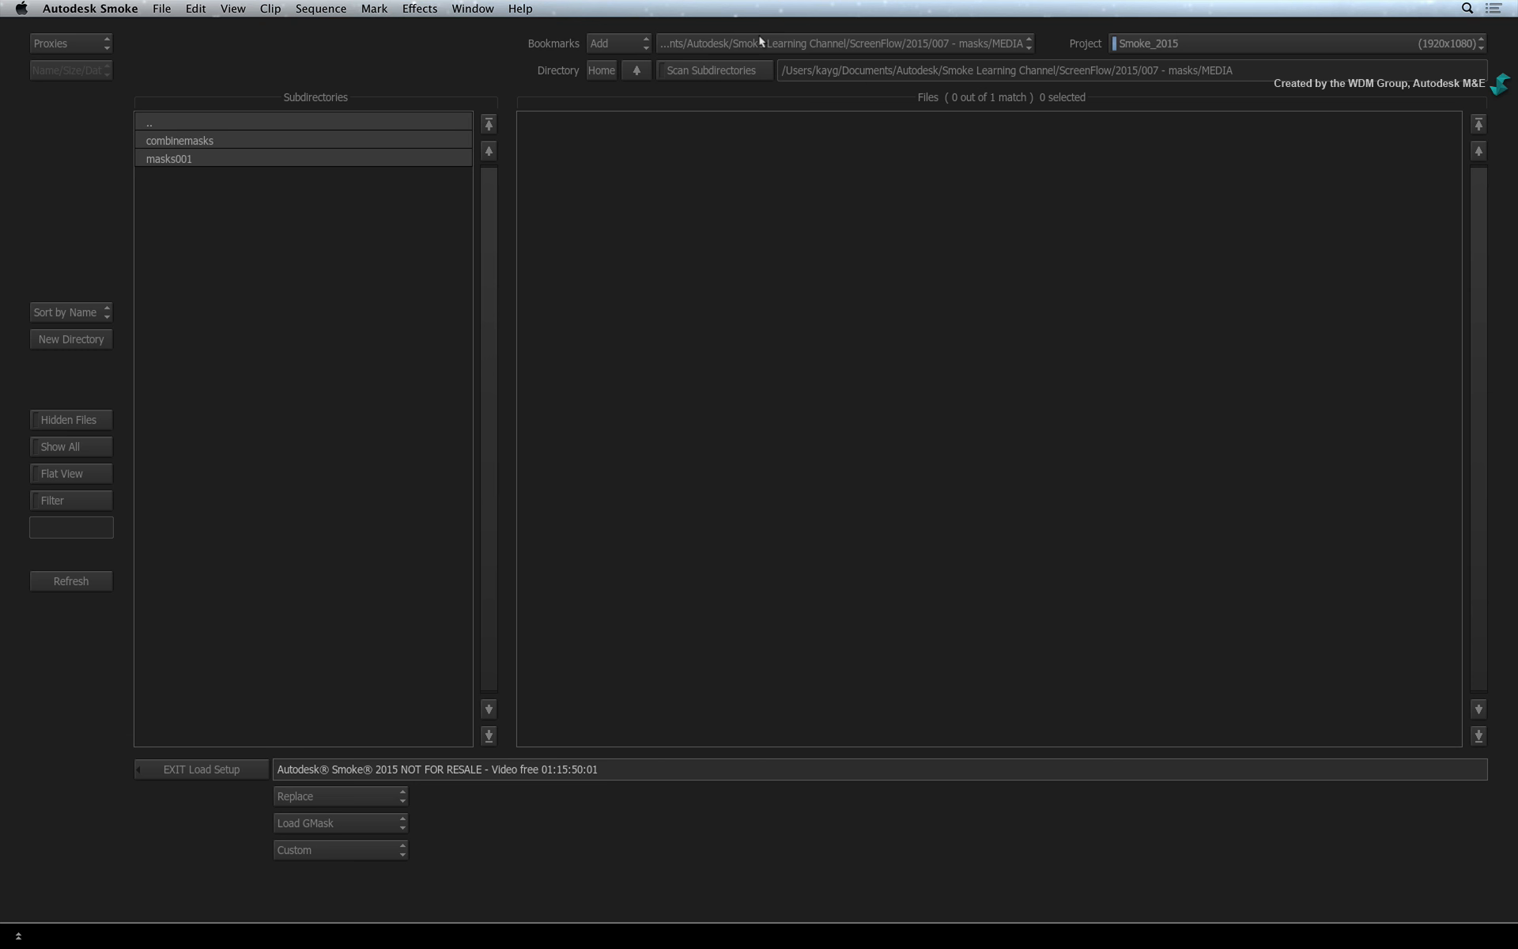
pyautogui.click(410, 141)
pyautogui.click(590, 186)
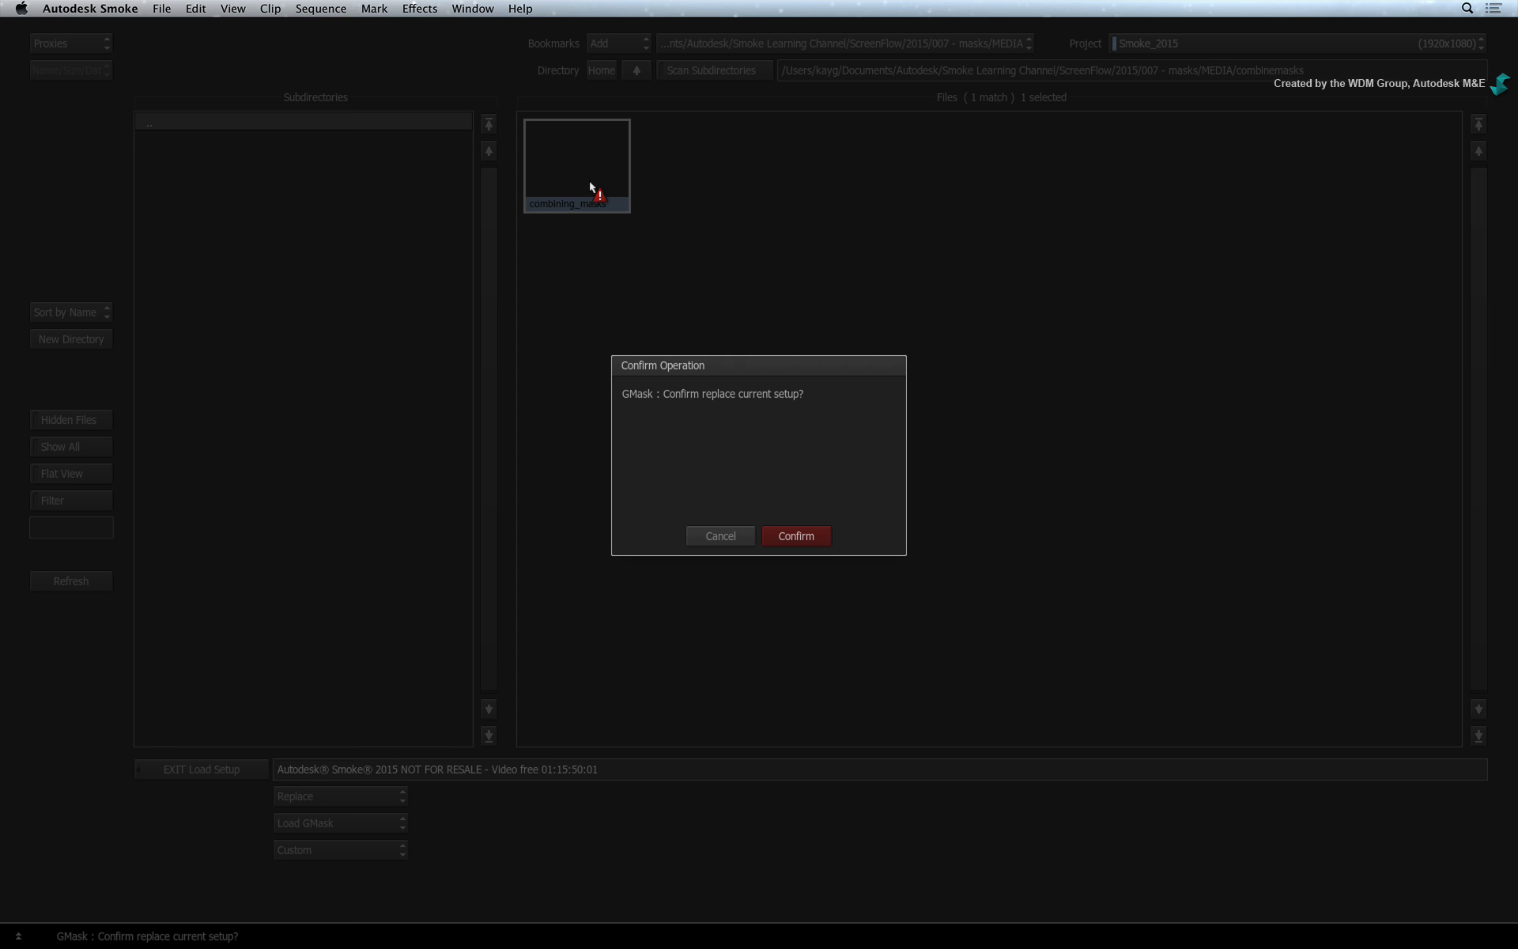
pyautogui.click(805, 535)
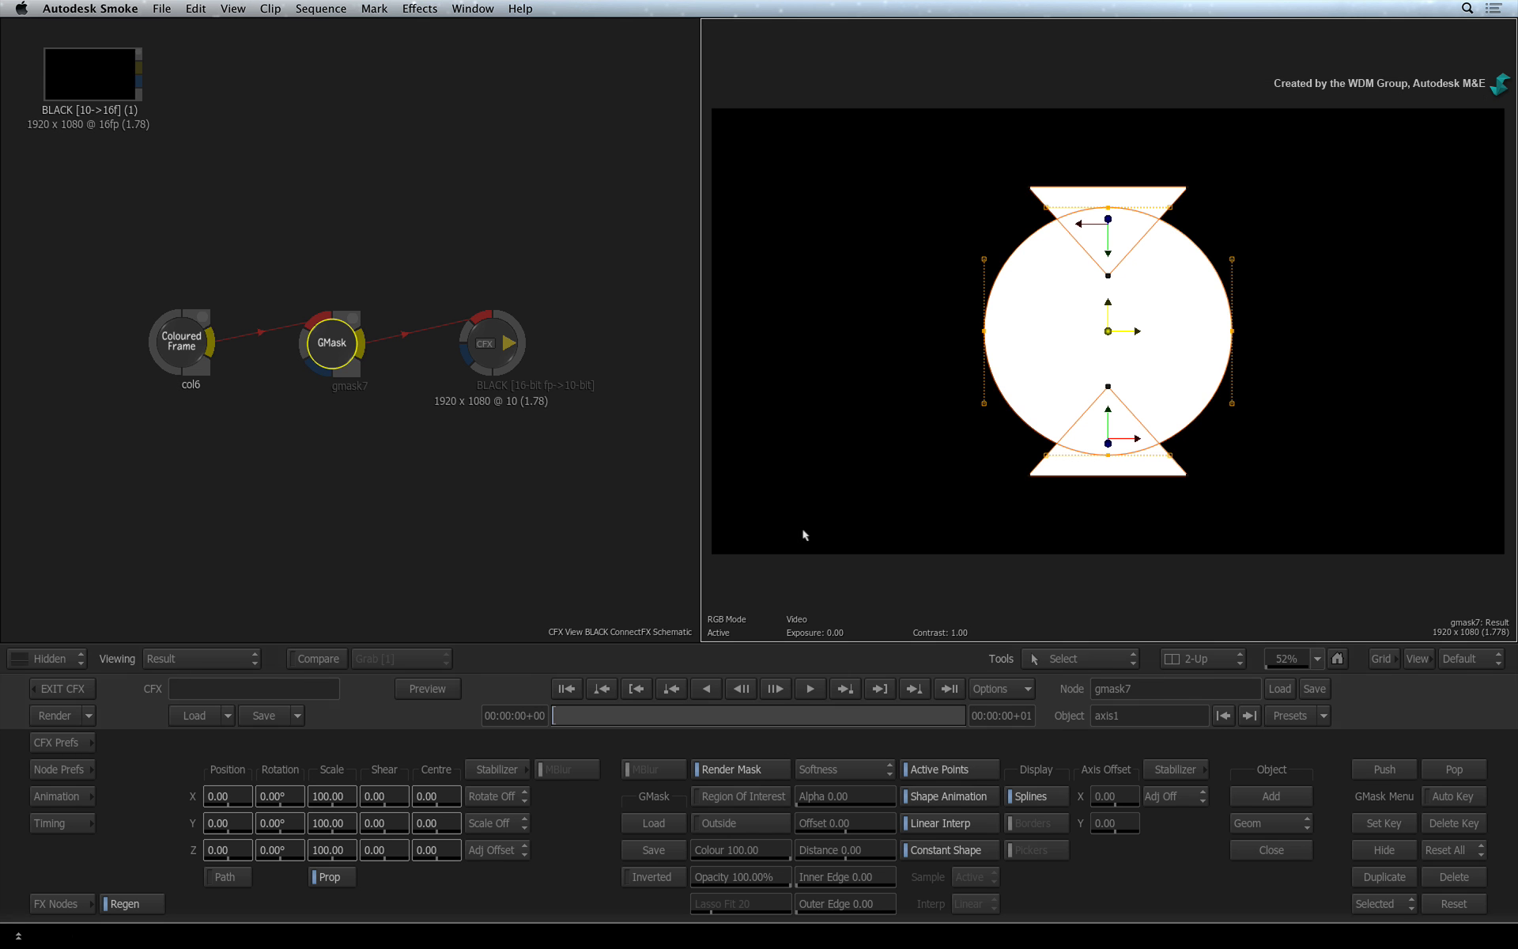
# Set the colour of the upper and lower triangle masks to 0 and the lower triangle's opacity to 50%.
pyautogui.moveTo(915, 543); pyautogui.dragTo(1160, 550)
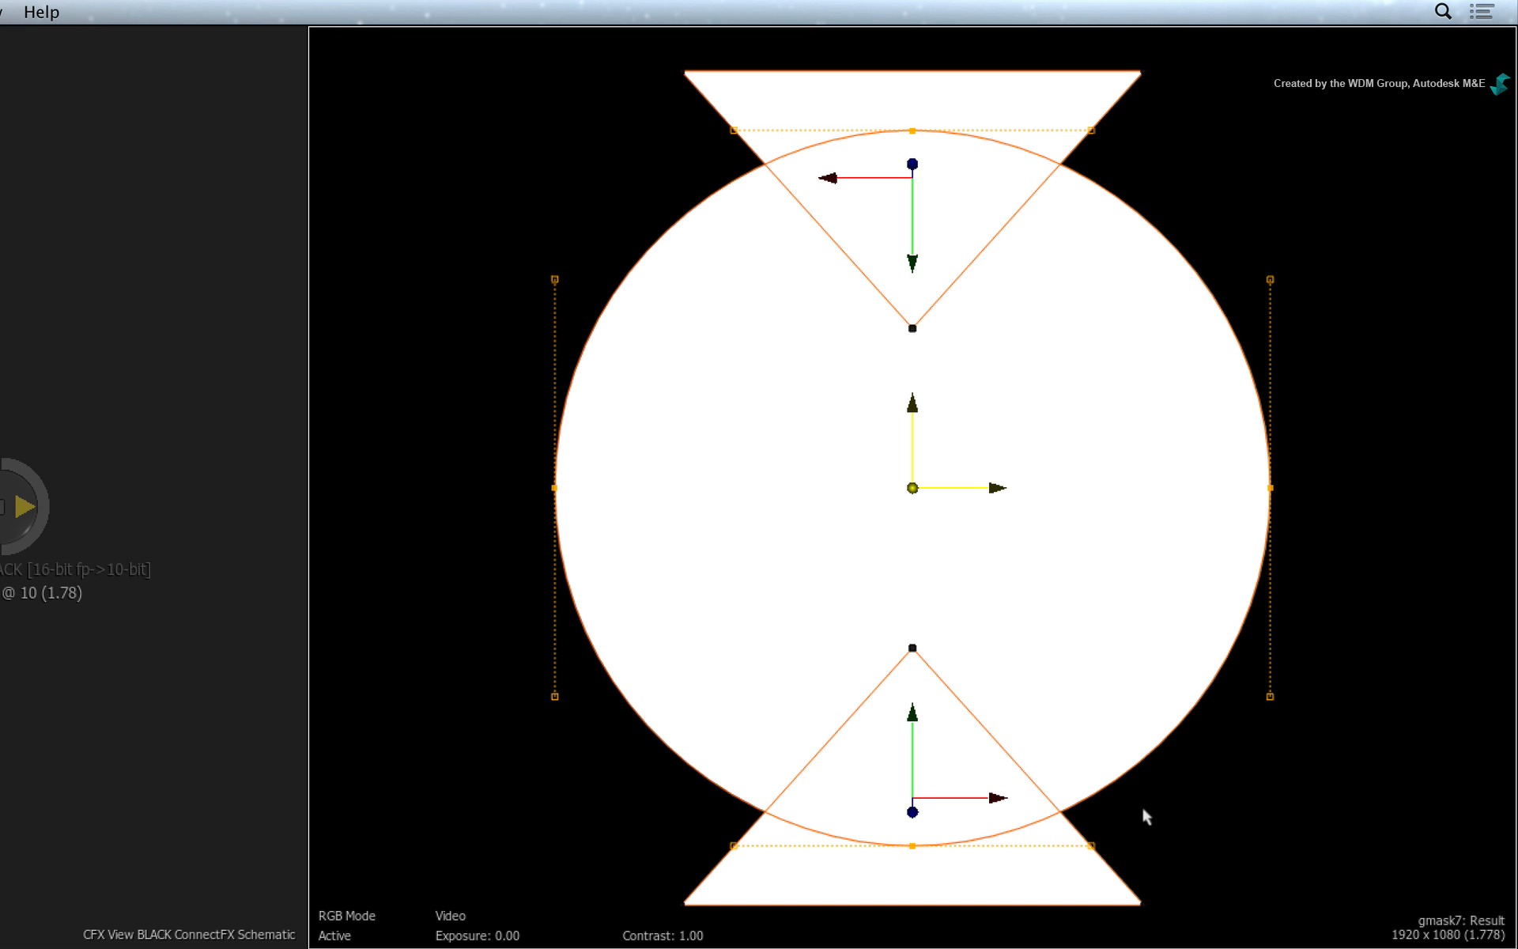
pyautogui.click(947, 288)
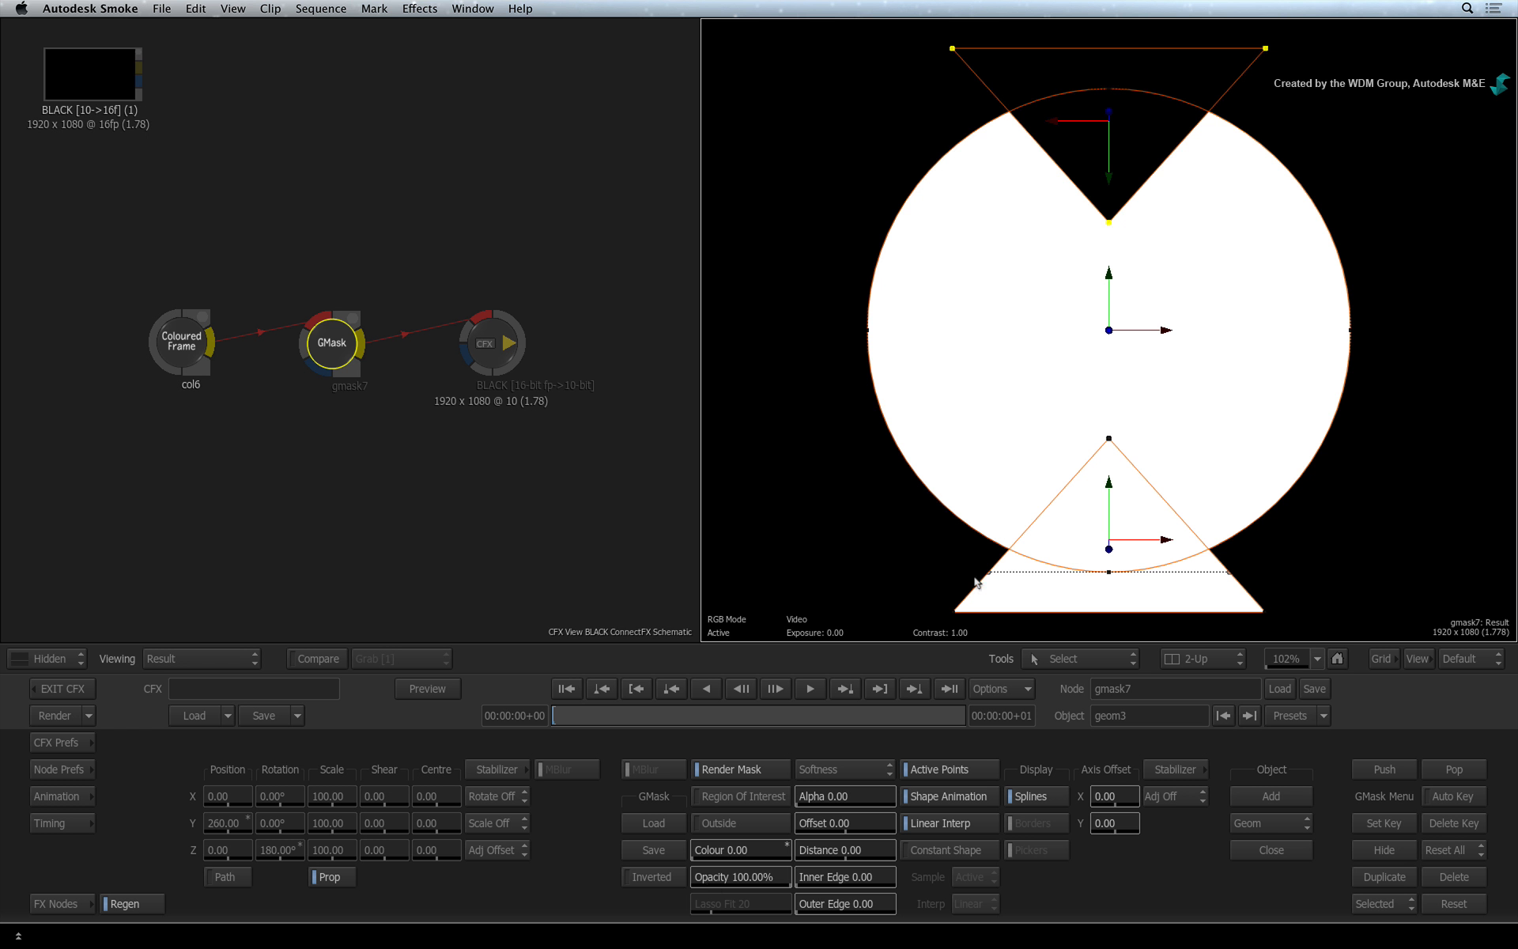
pyautogui.click(976, 581)
pyautogui.moveTo(757, 876); pyautogui.dragTo(728, 879)
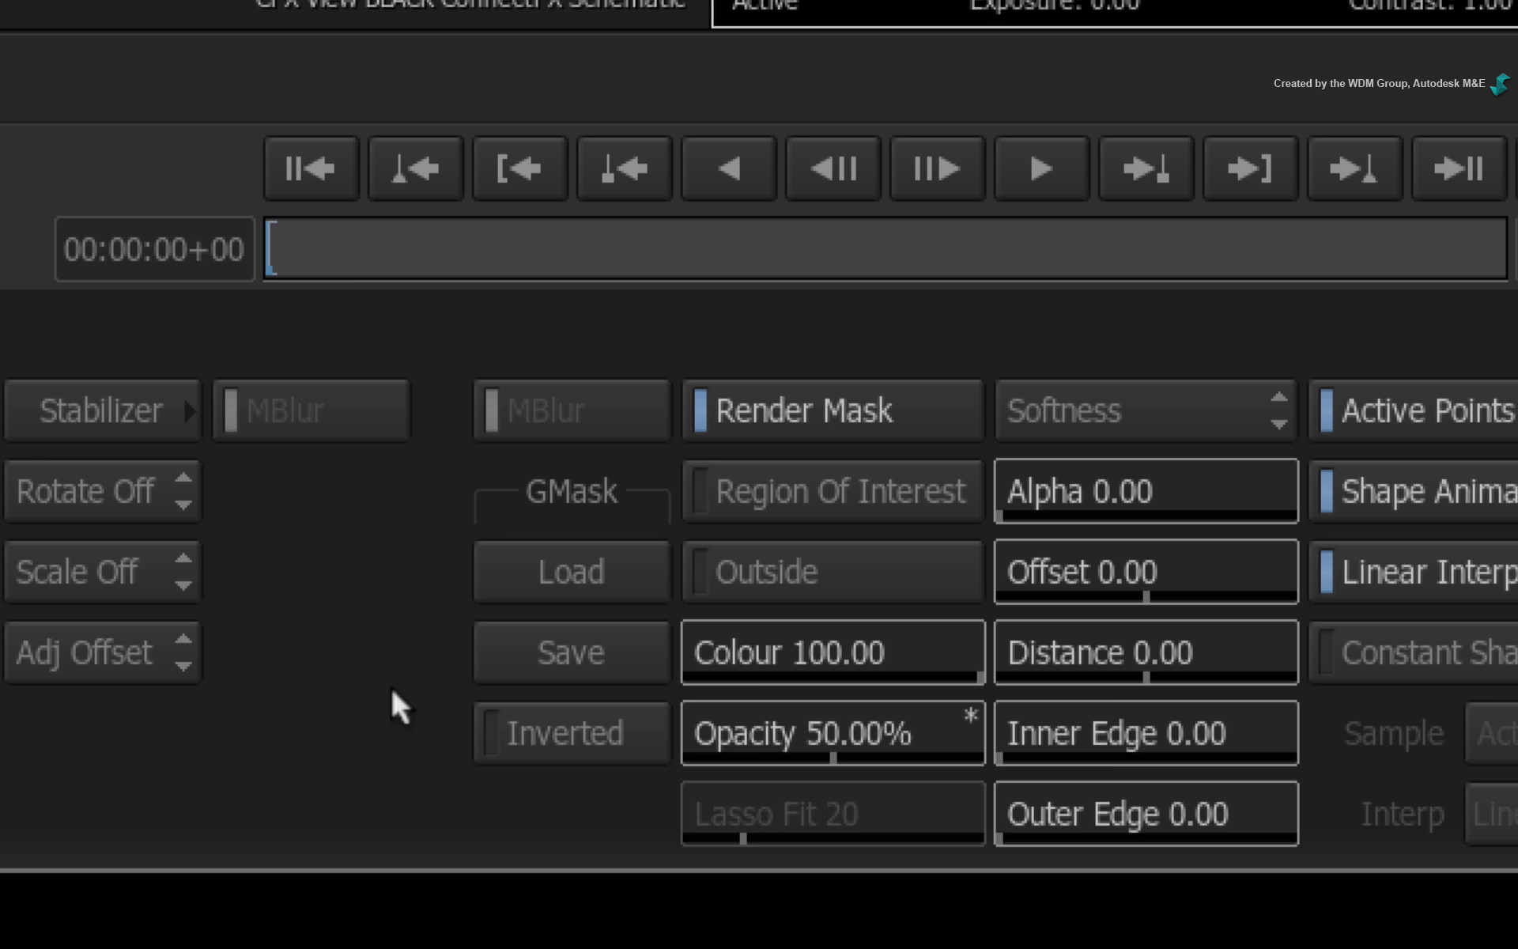
pyautogui.moveTo(864, 678); pyautogui.dragTo(542, 593)
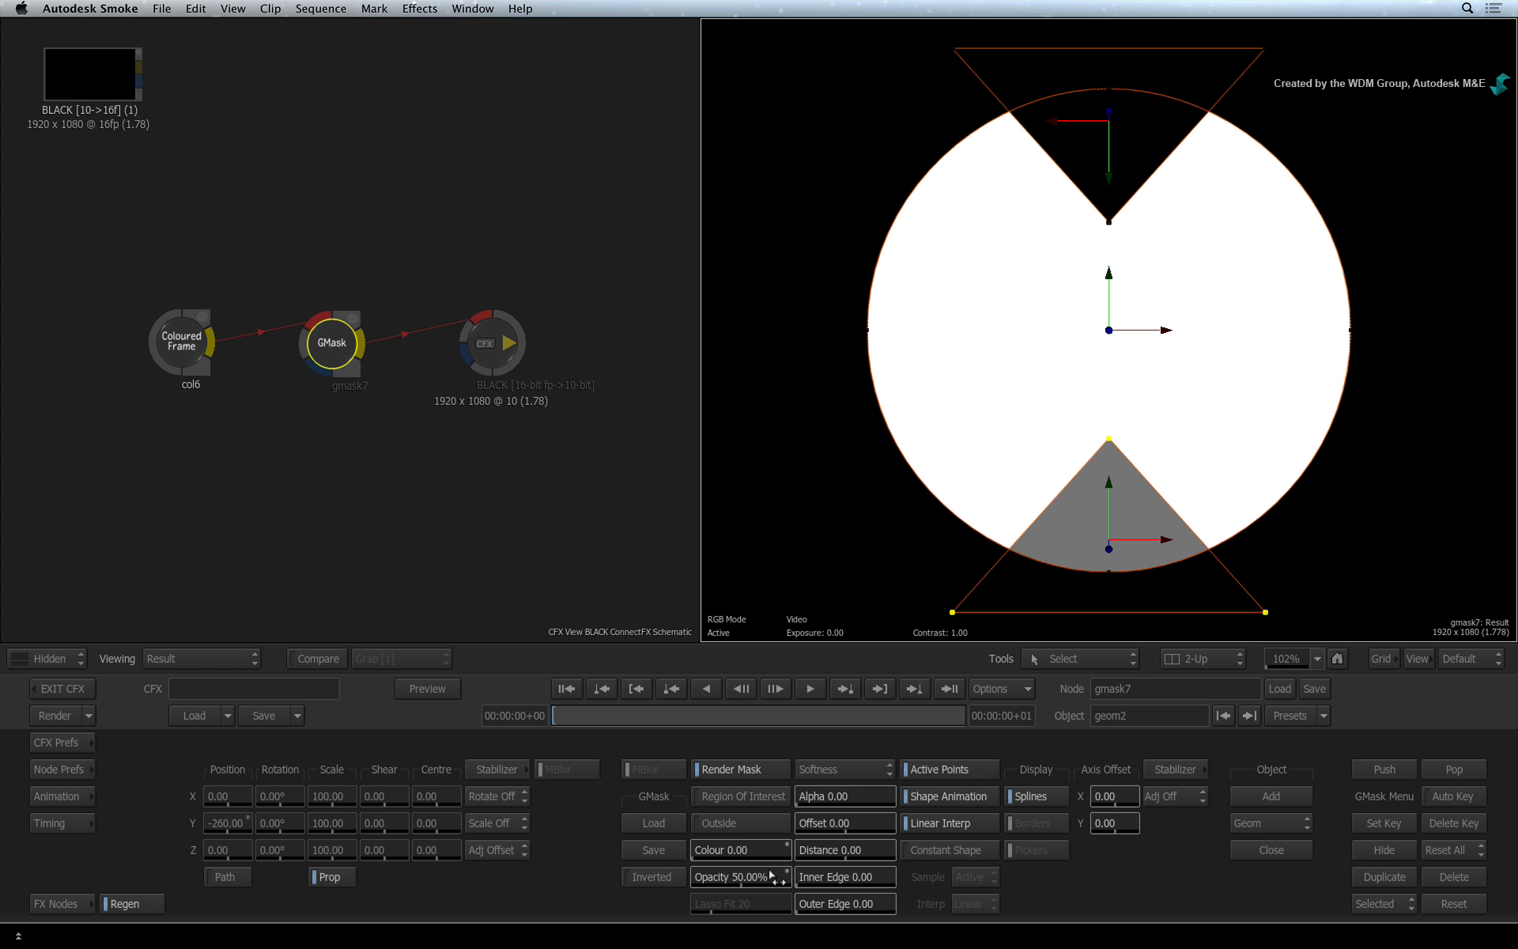
# Undo the lower triangle's opacity change and set its colour to 50.
pyautogui.press('super+z')
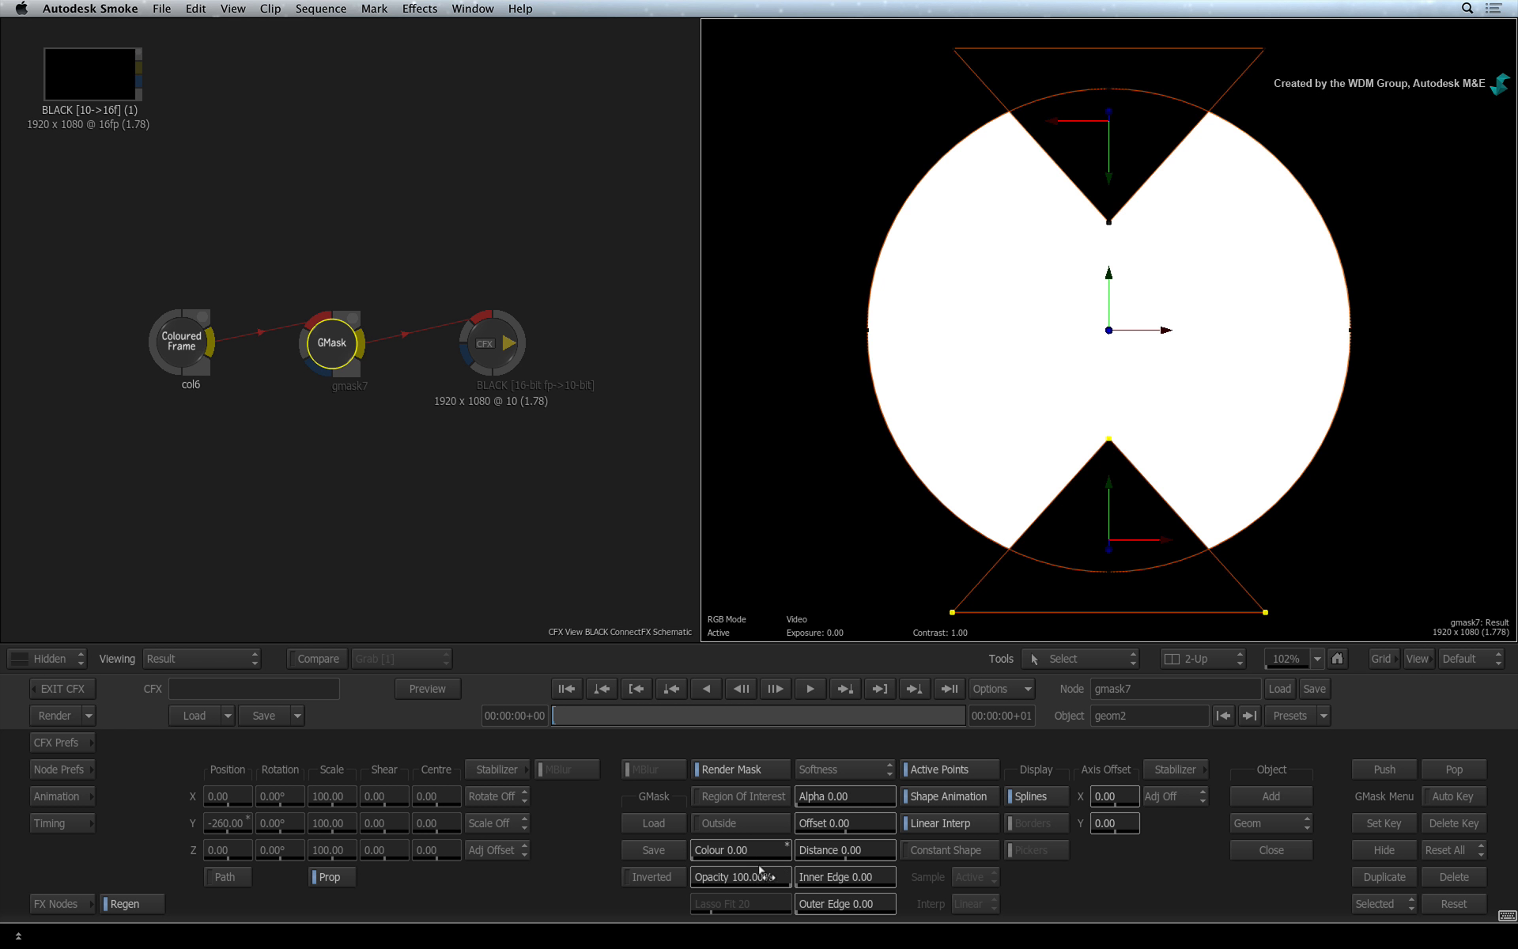
pyautogui.click(754, 847)
pyautogui.write('5')
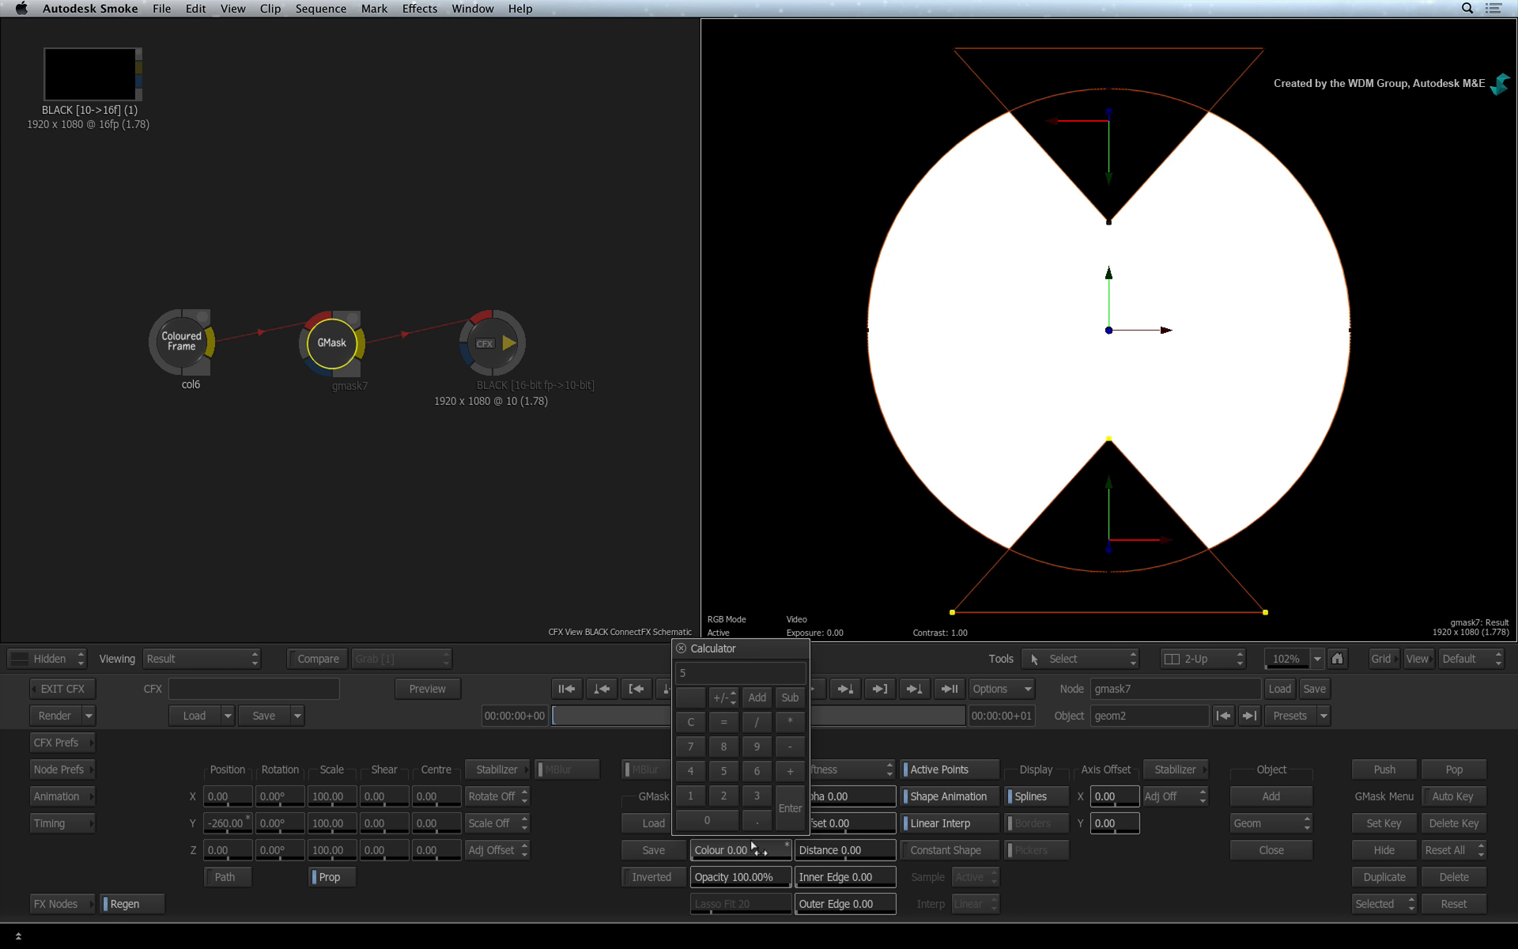
pyautogui.write('0')
pyautogui.press('Return')
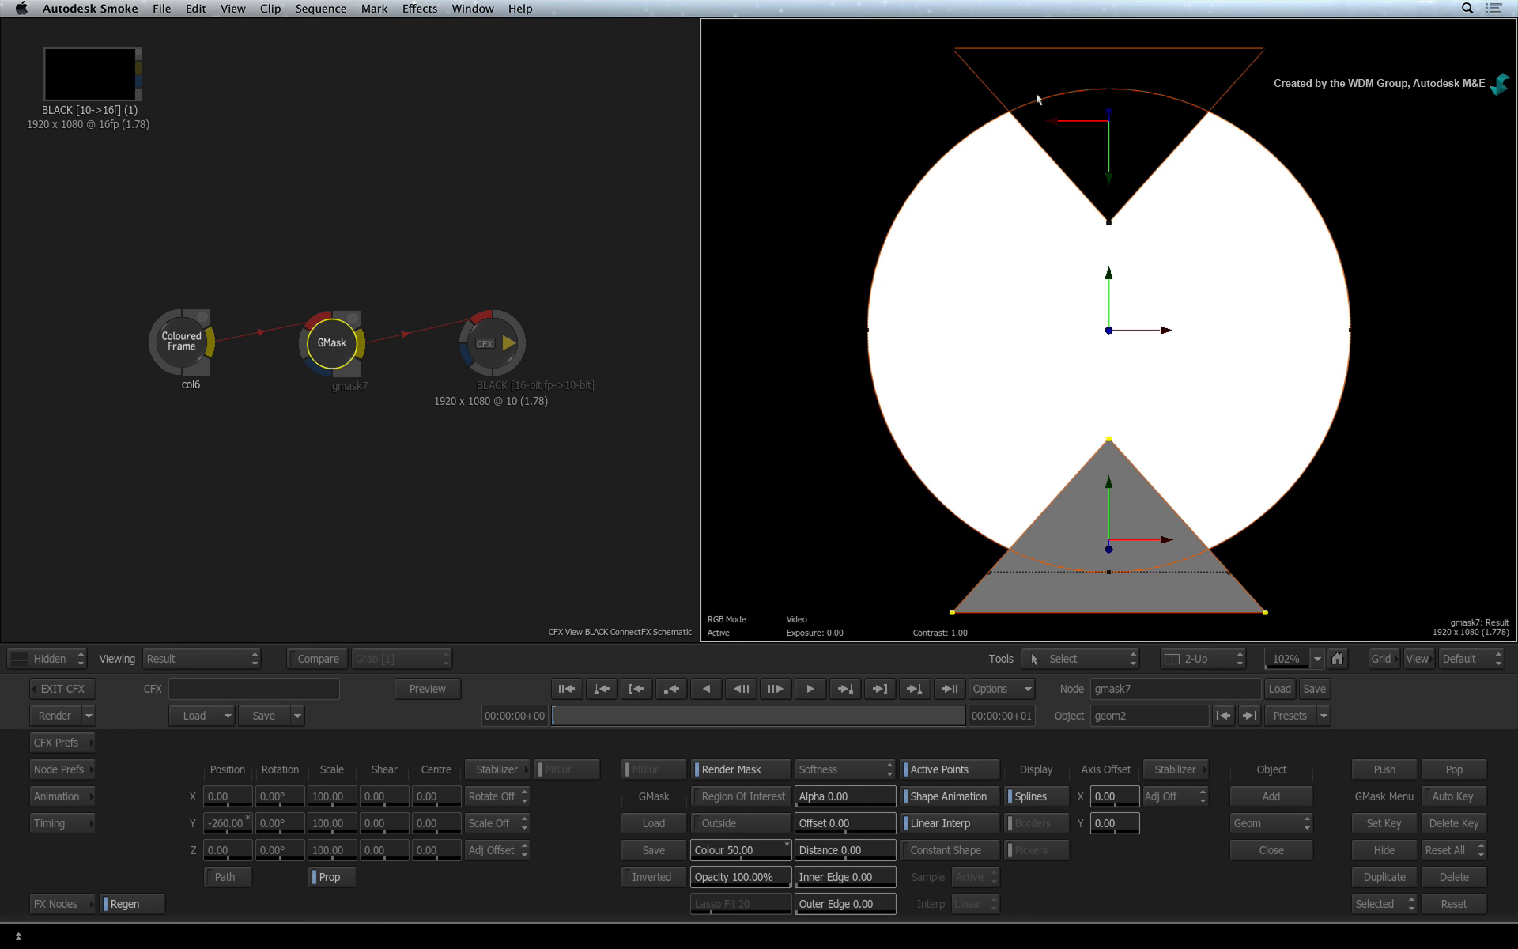
# Set the upper triangle mask's colour to 50.
pyautogui.click(1067, 49)
pyautogui.click(703, 851)
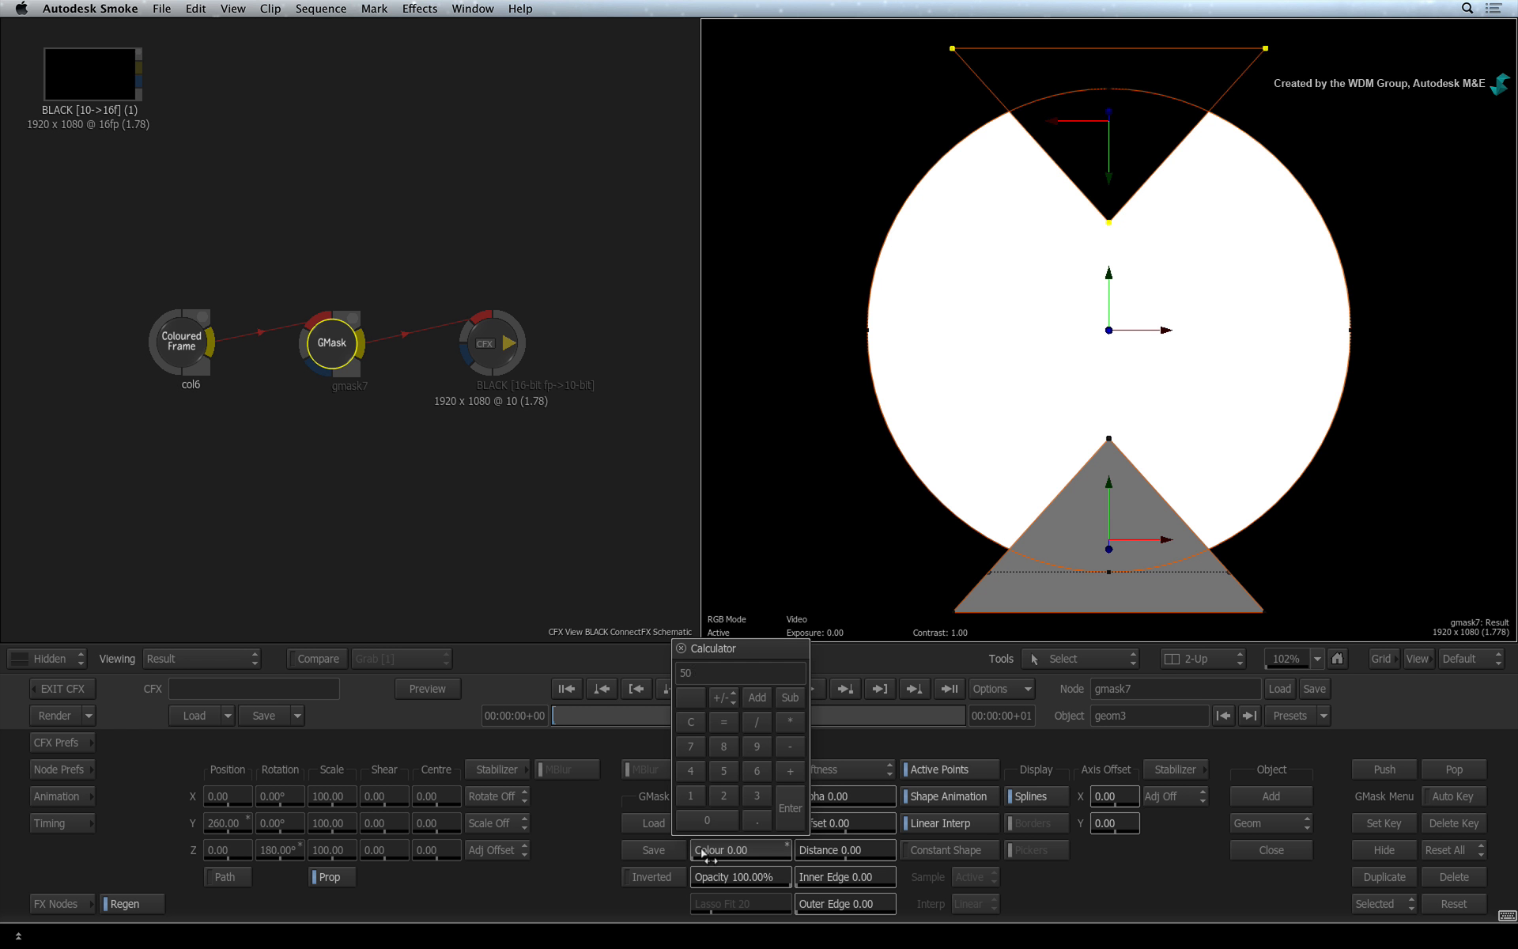
pyautogui.write('50')
pyautogui.press('Return')
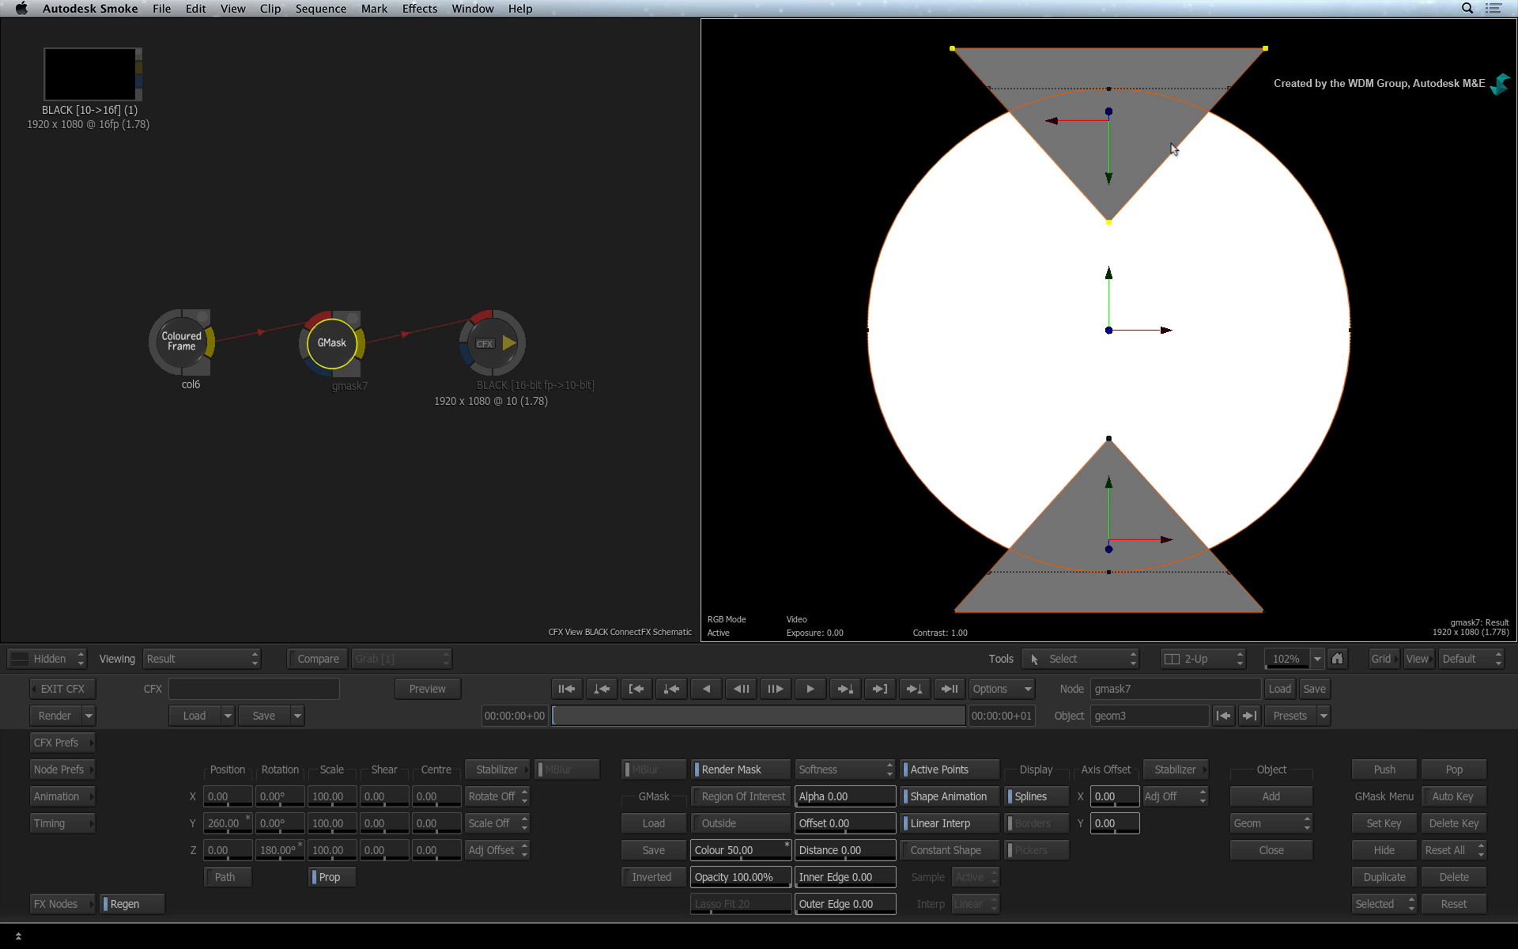
# Try Push and Pop on the upper triangle, and push both triangle masks behind the circle.
pyautogui.click(1385, 769)
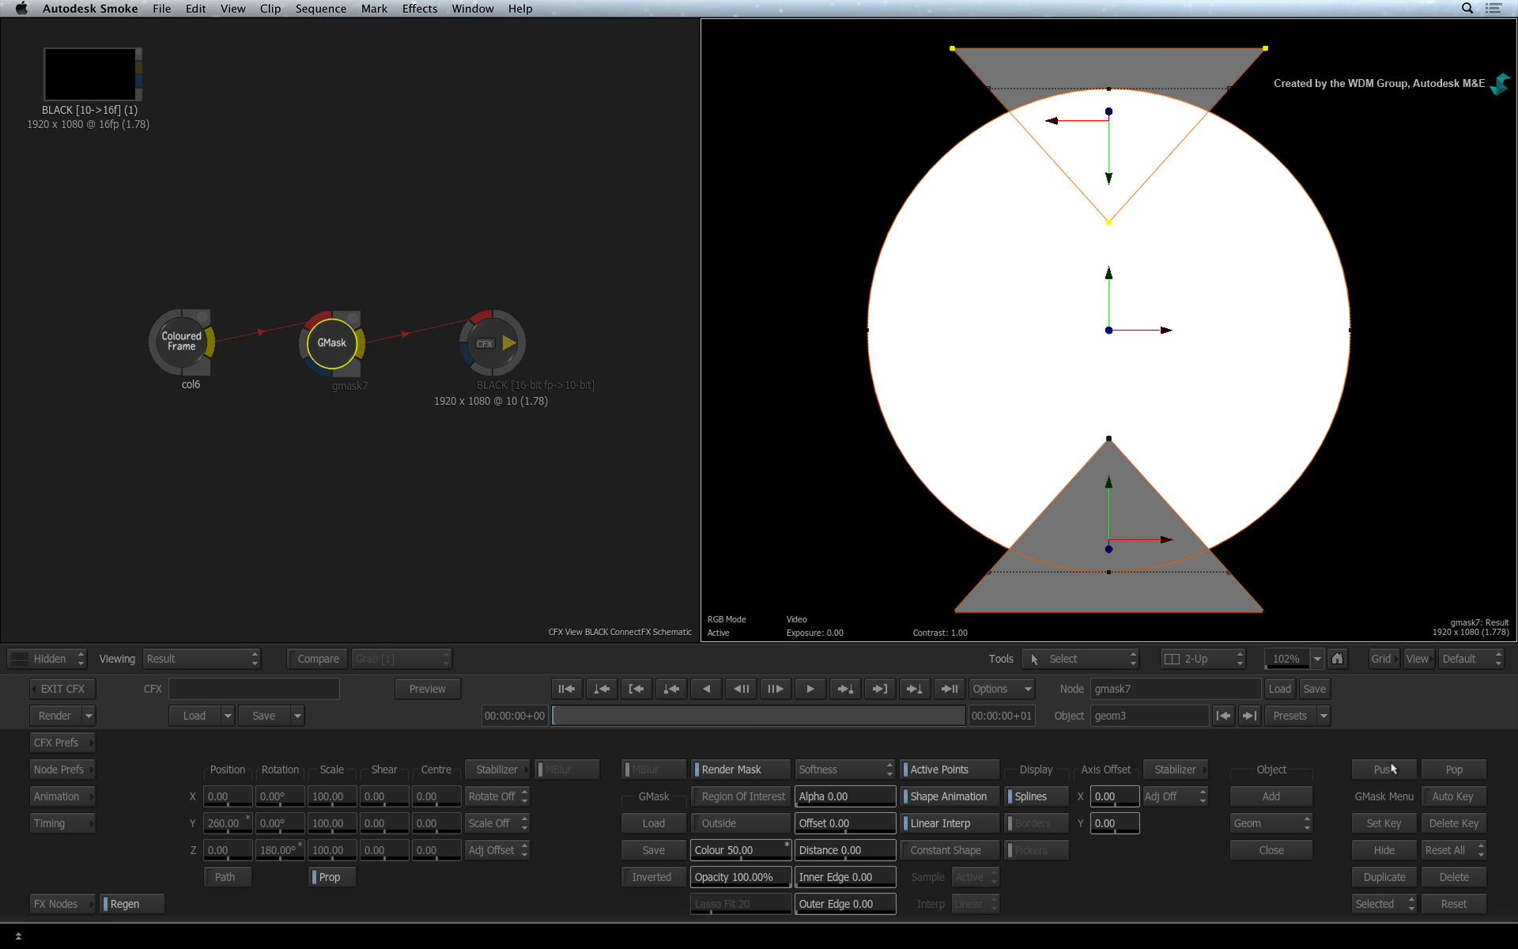
pyautogui.click(1468, 769)
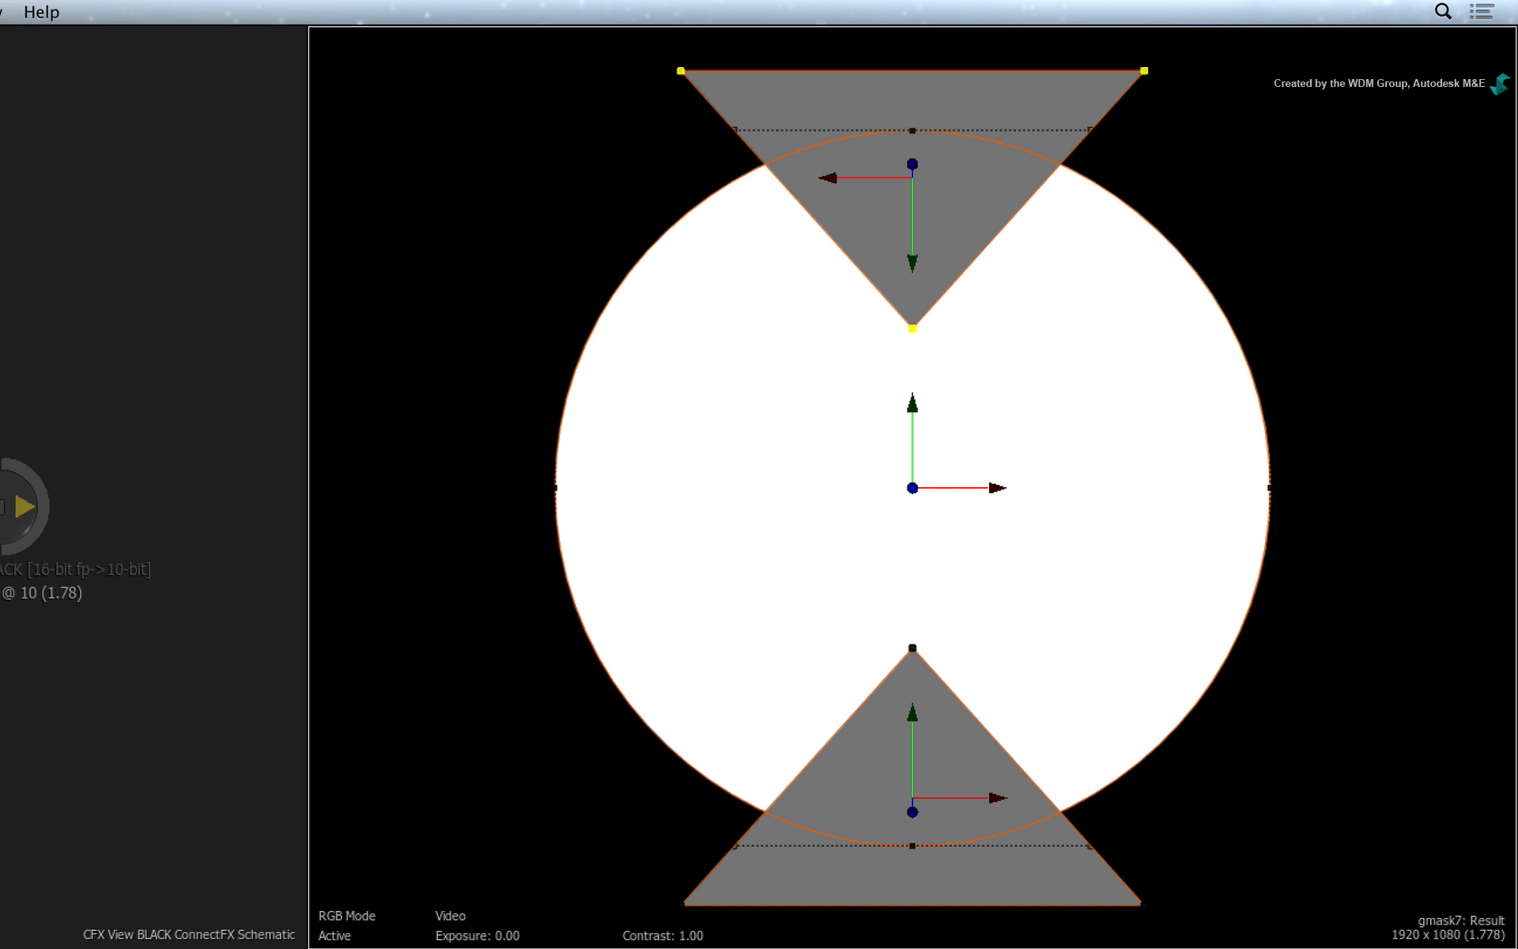
pyautogui.click(1107, 875)
pyautogui.press('pagedown')
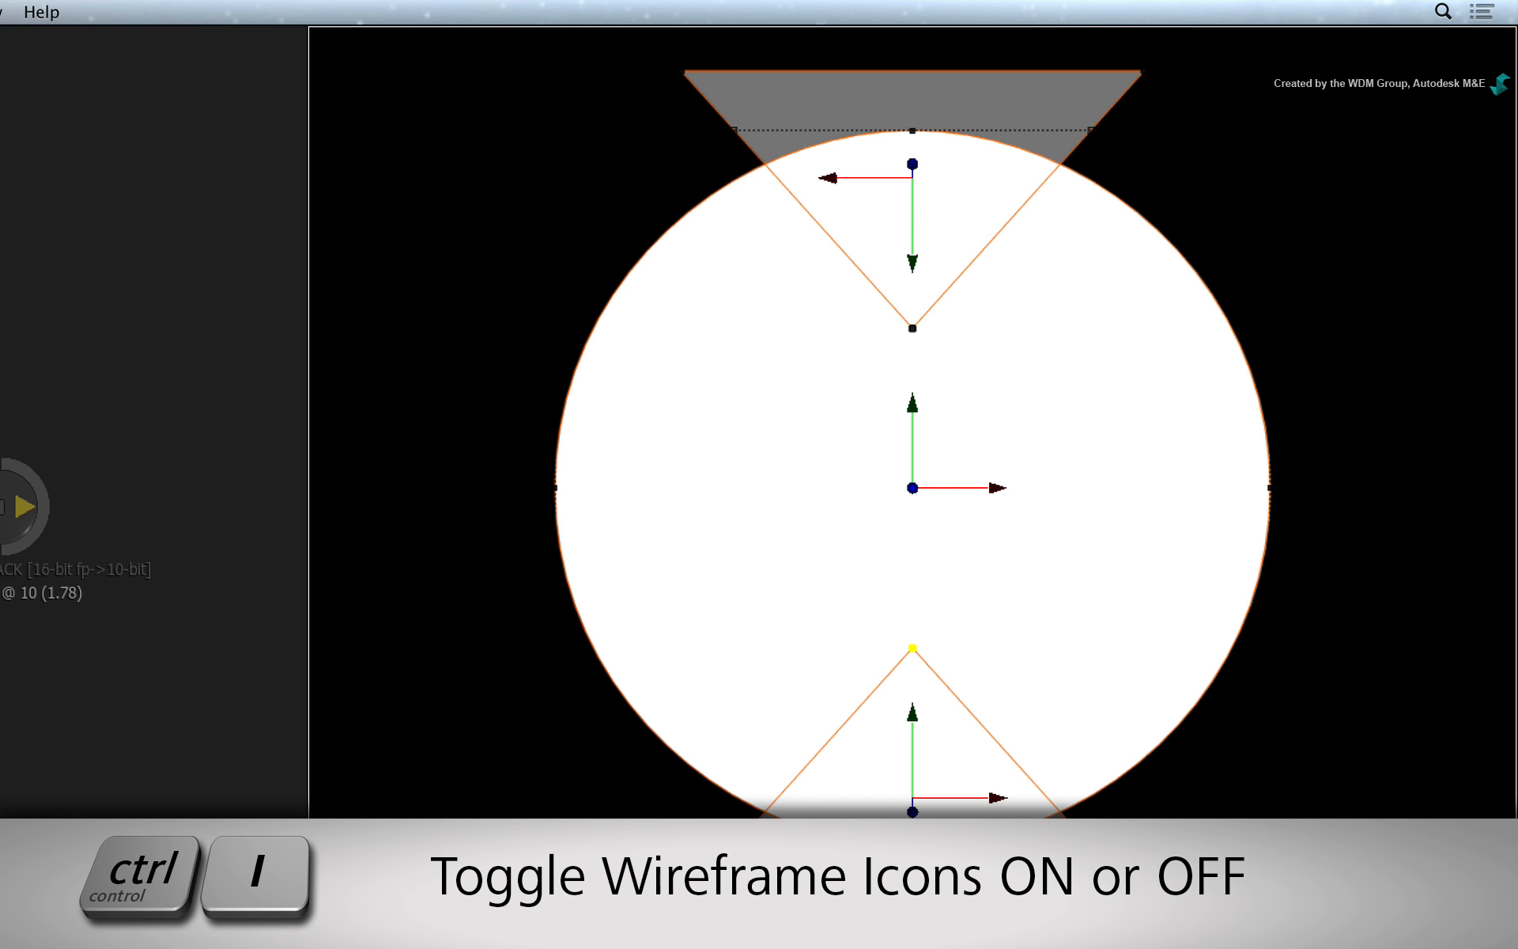
# Toggle the wireframe icons off and on again to inspect the rendered mask.
pyautogui.hotkey('ctrl', 'i')
pyautogui.hotkey('ctrl', 'i')
pyautogui.hotkey('ctrl', 'i')
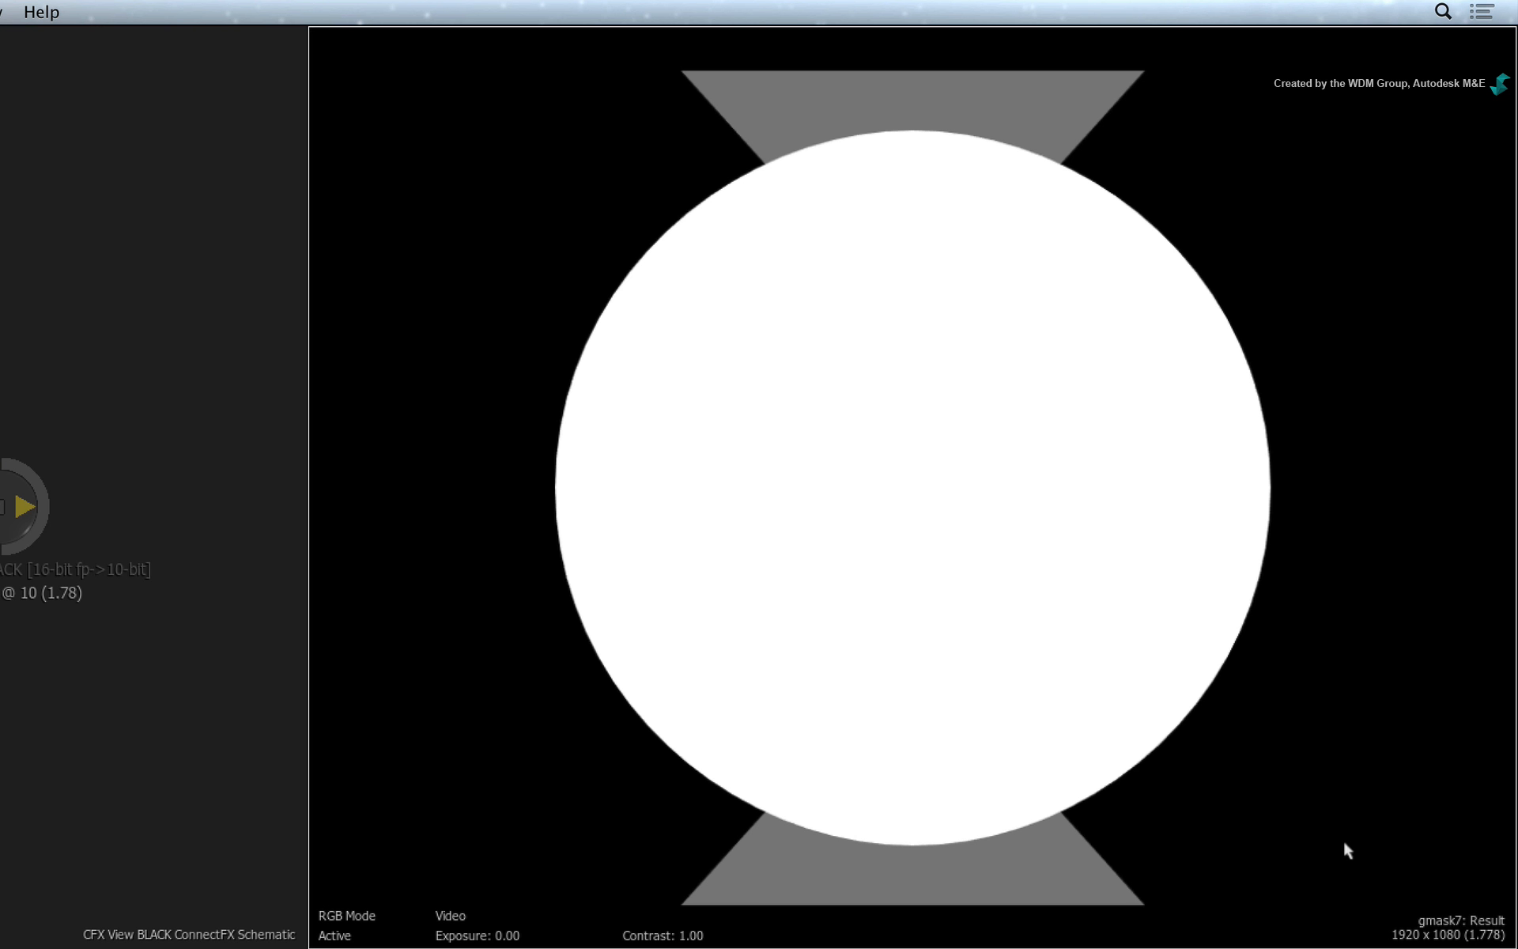
pyautogui.hotkey('ctrl', 'i')
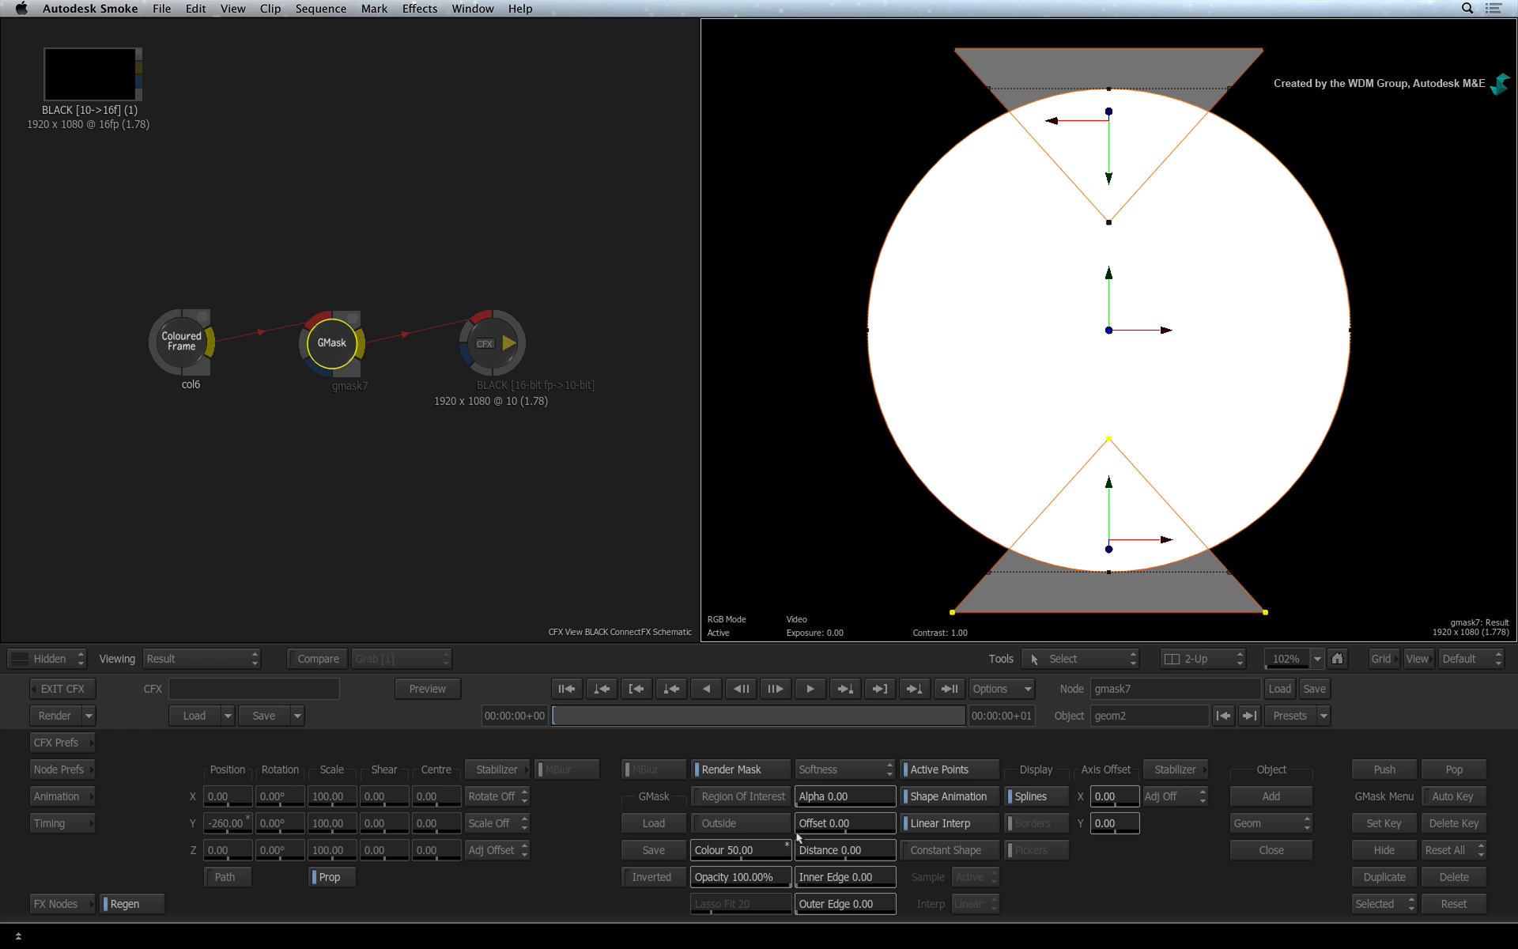
# Set the colour of both the lower and the upper triangle masks to 100.
pyautogui.moveTo(771, 851); pyautogui.dragTo(803, 787)
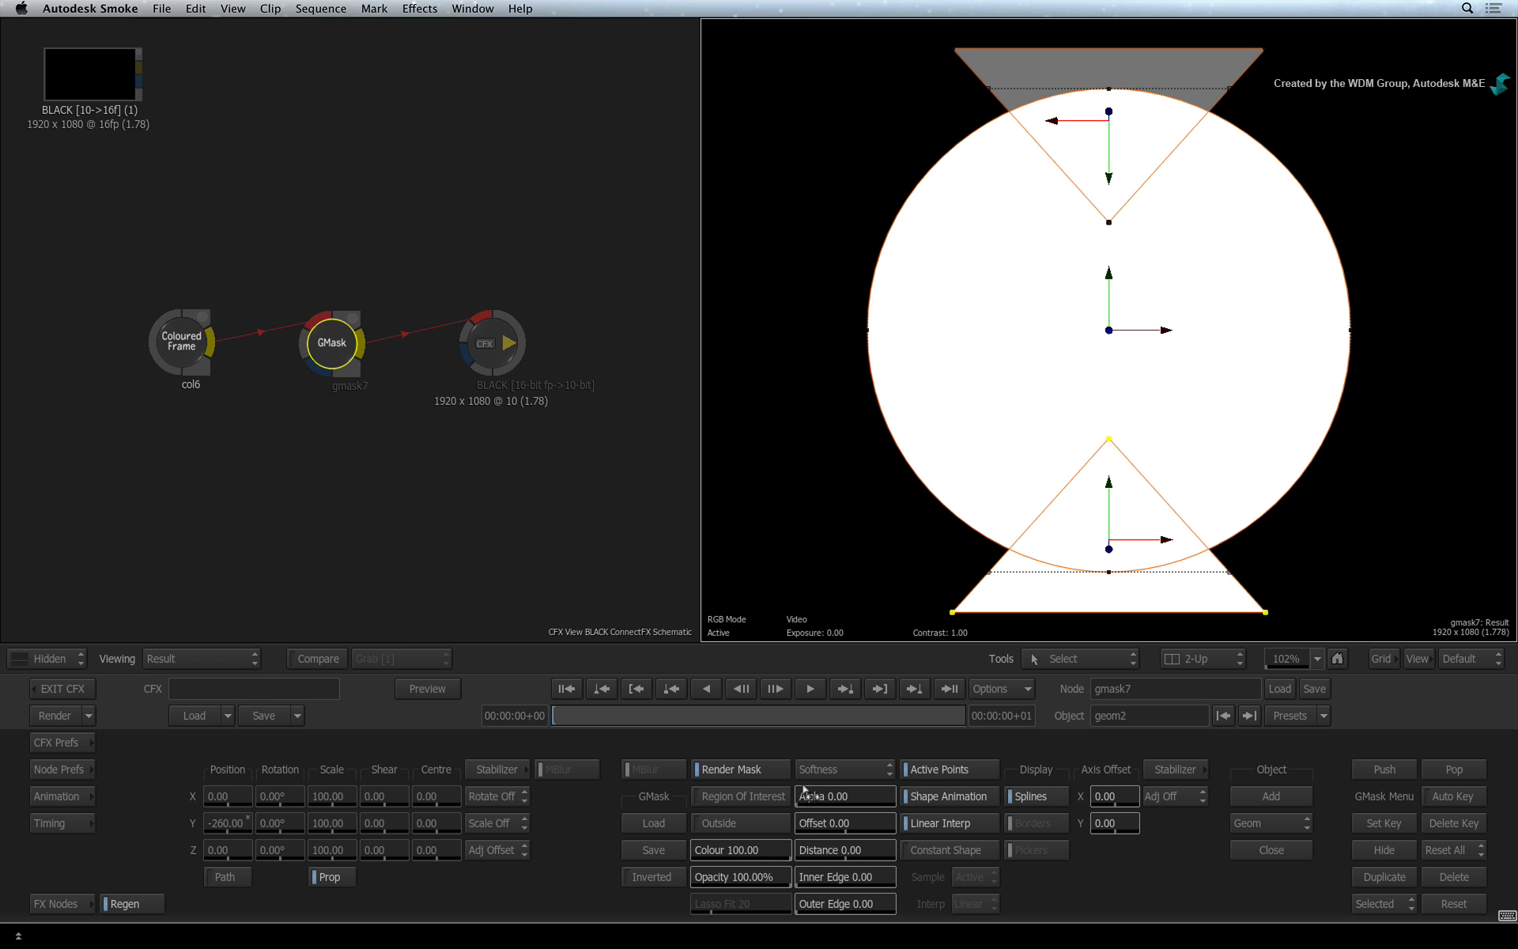
pyautogui.click(960, 63)
pyautogui.moveTo(752, 842); pyautogui.dragTo(755, 841)
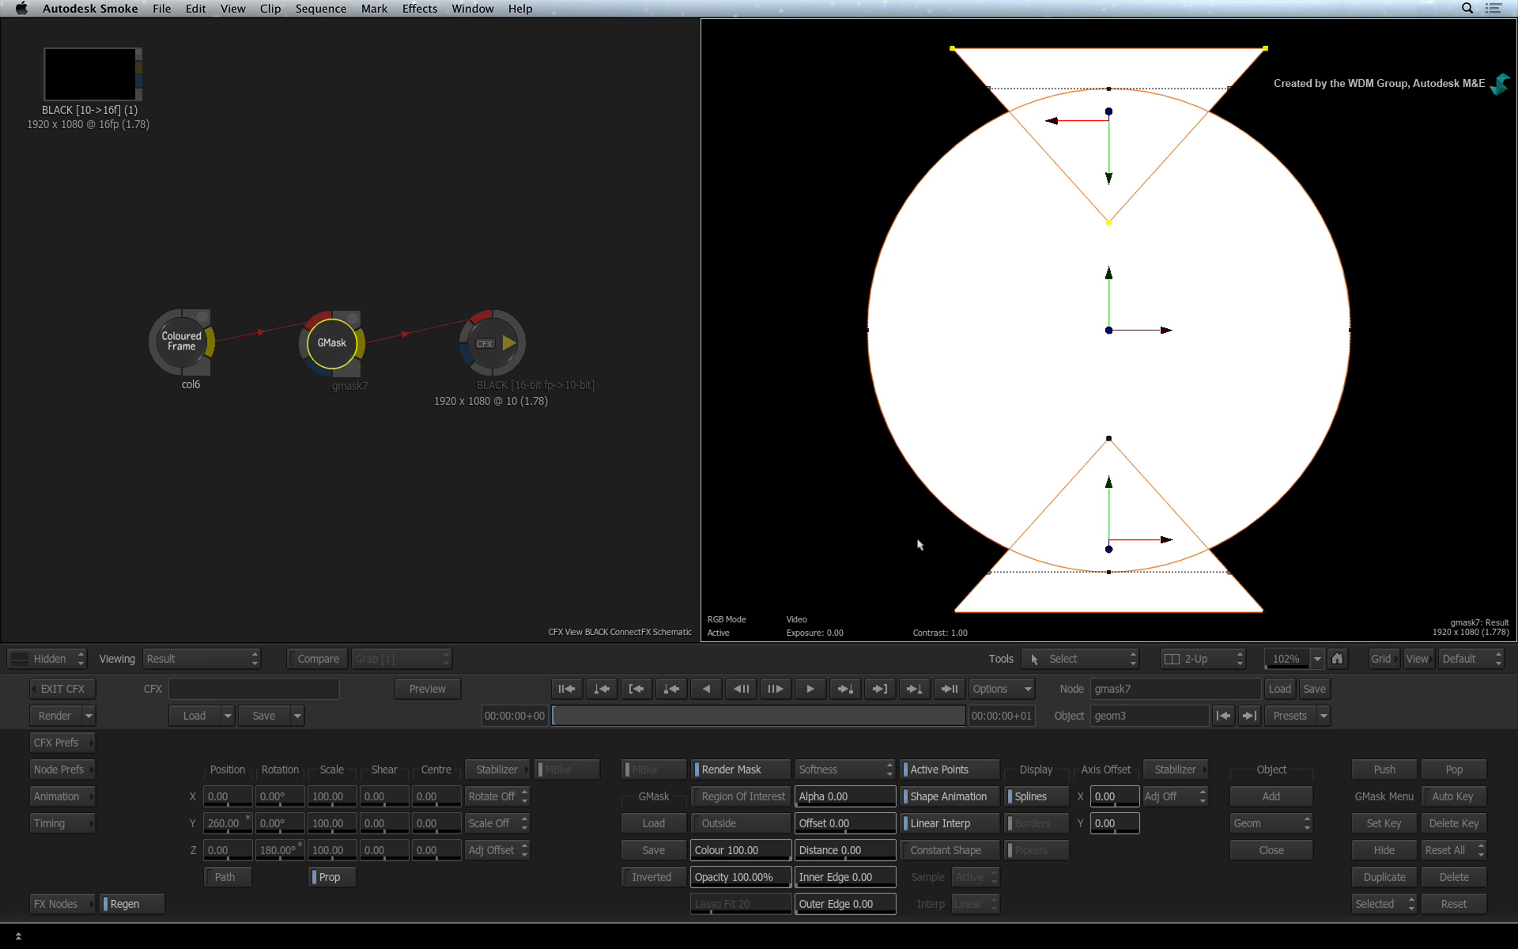
# Enable Outside for the circle mask with colour 0, and check the rendered result with the wireframe icons hidden.
pyautogui.click(946, 510)
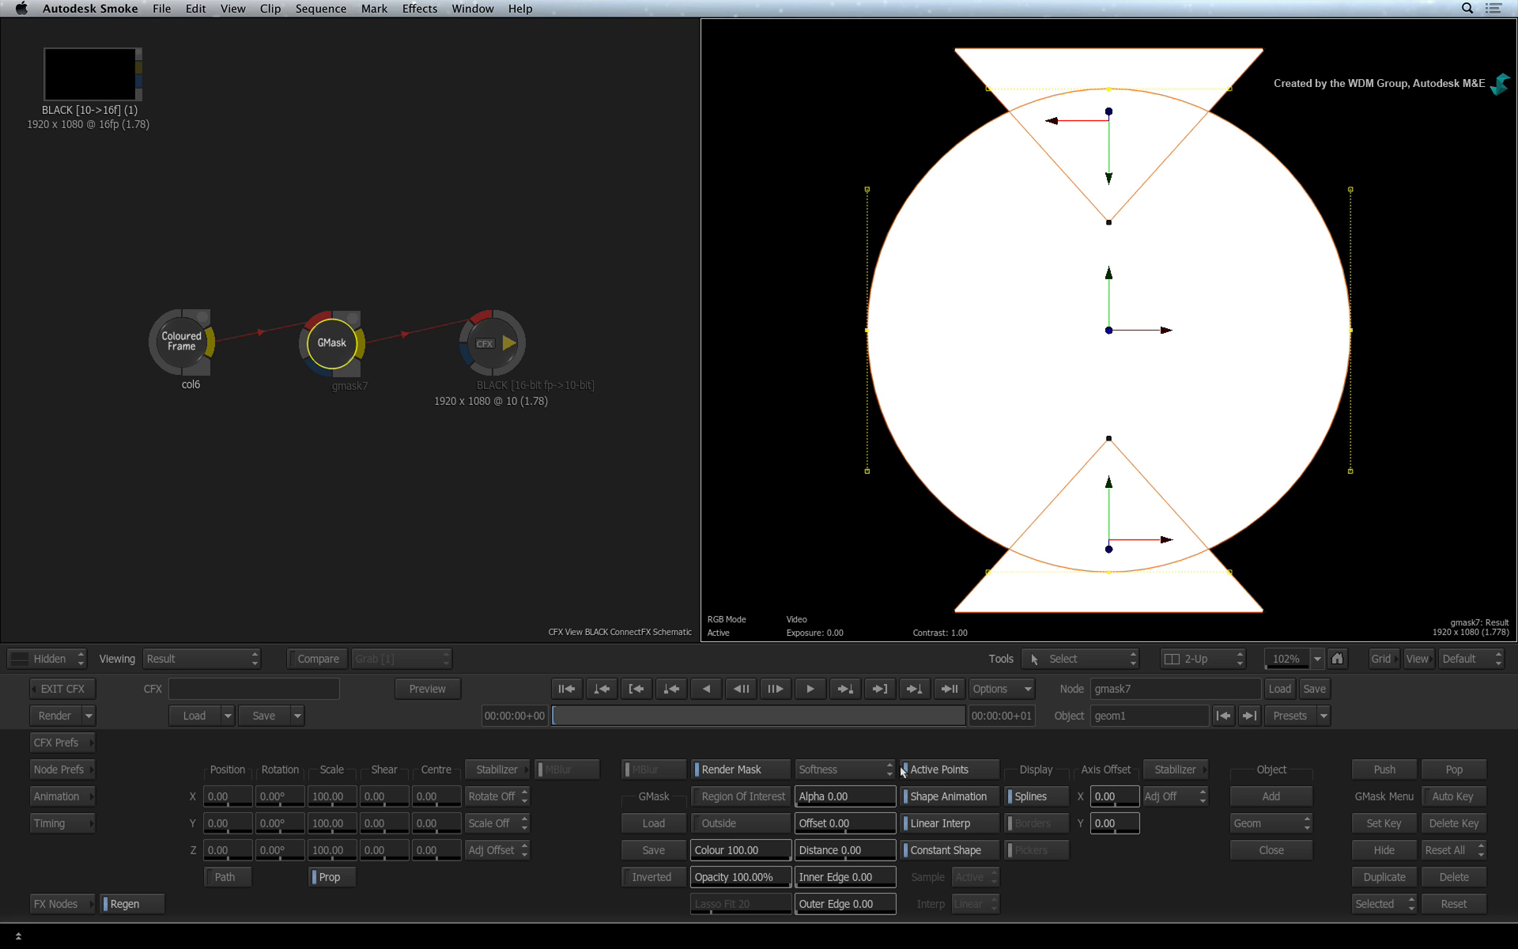
pyautogui.click(755, 822)
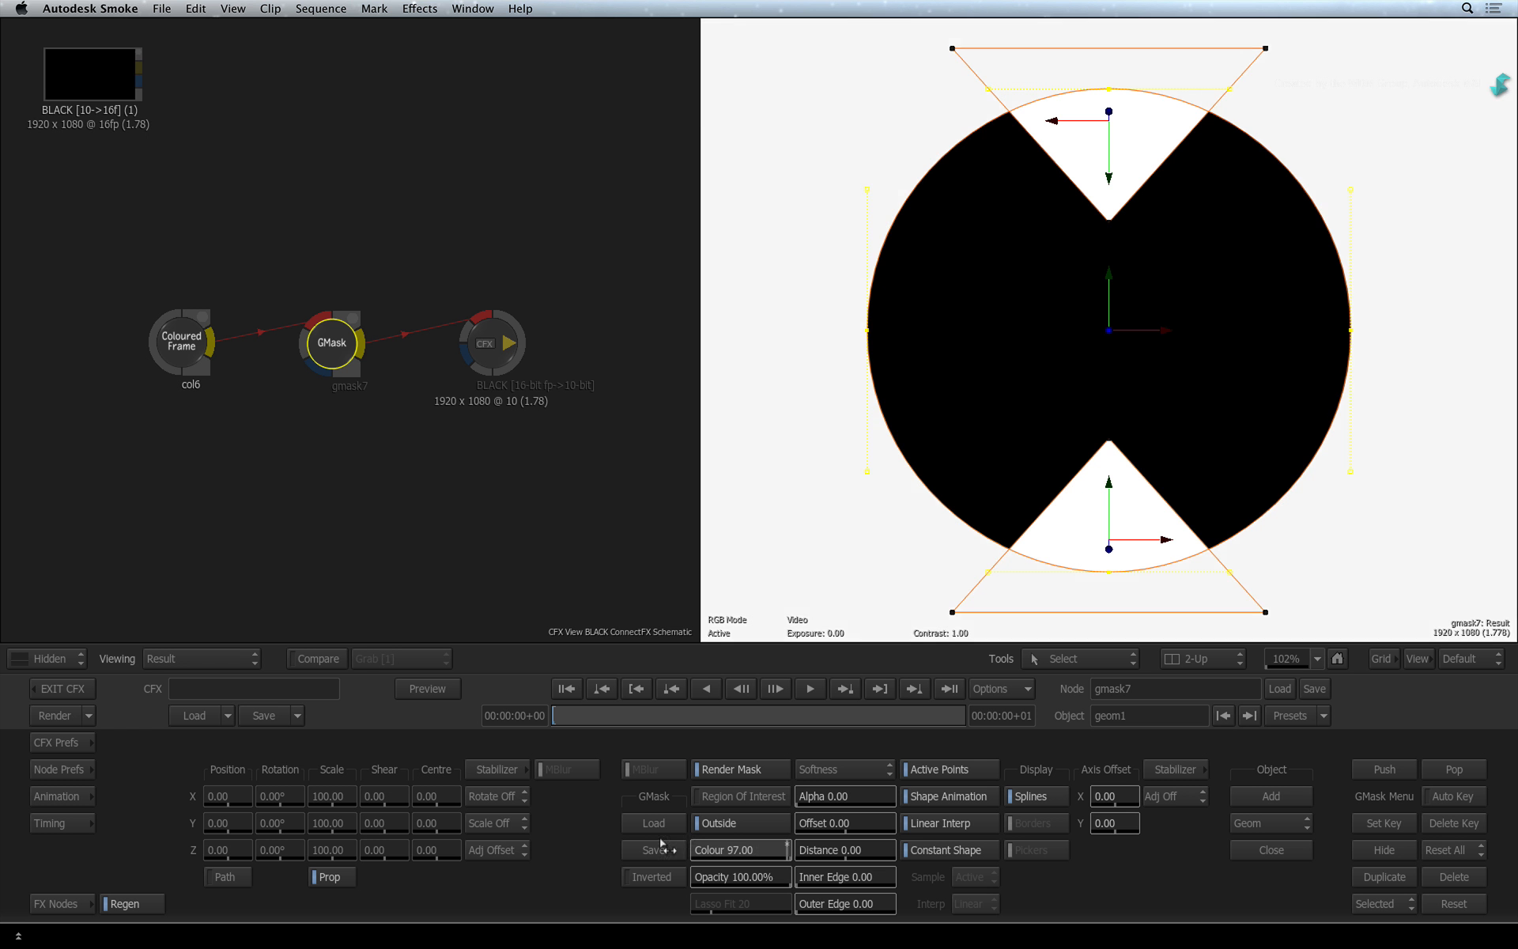
pyautogui.moveTo(767, 853); pyautogui.dragTo(474, 834)
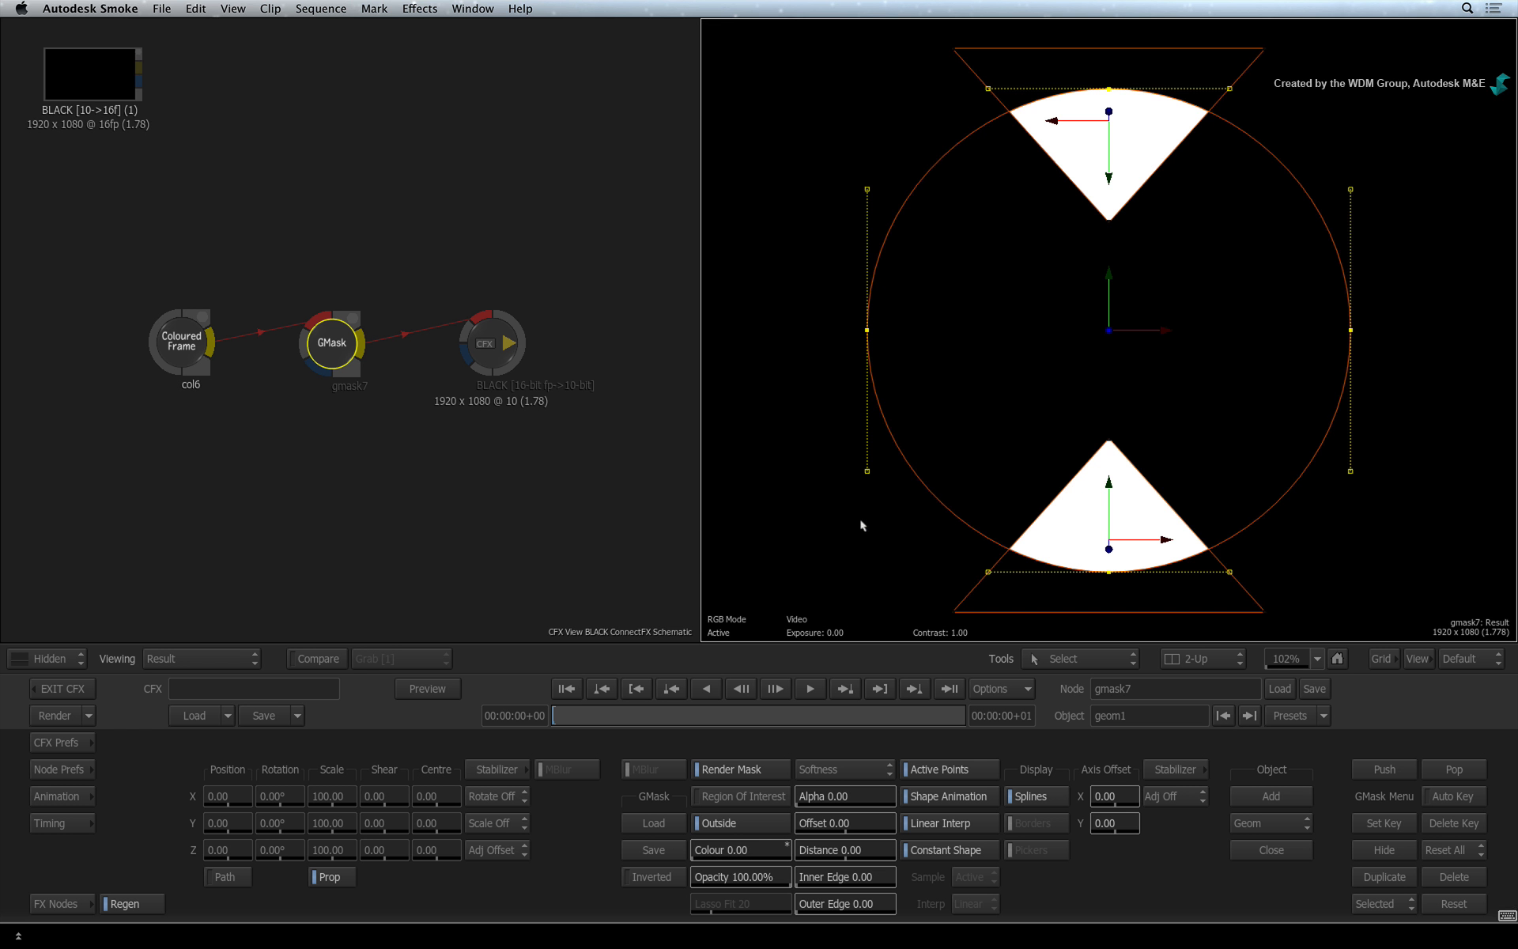
pyautogui.press('Tab')
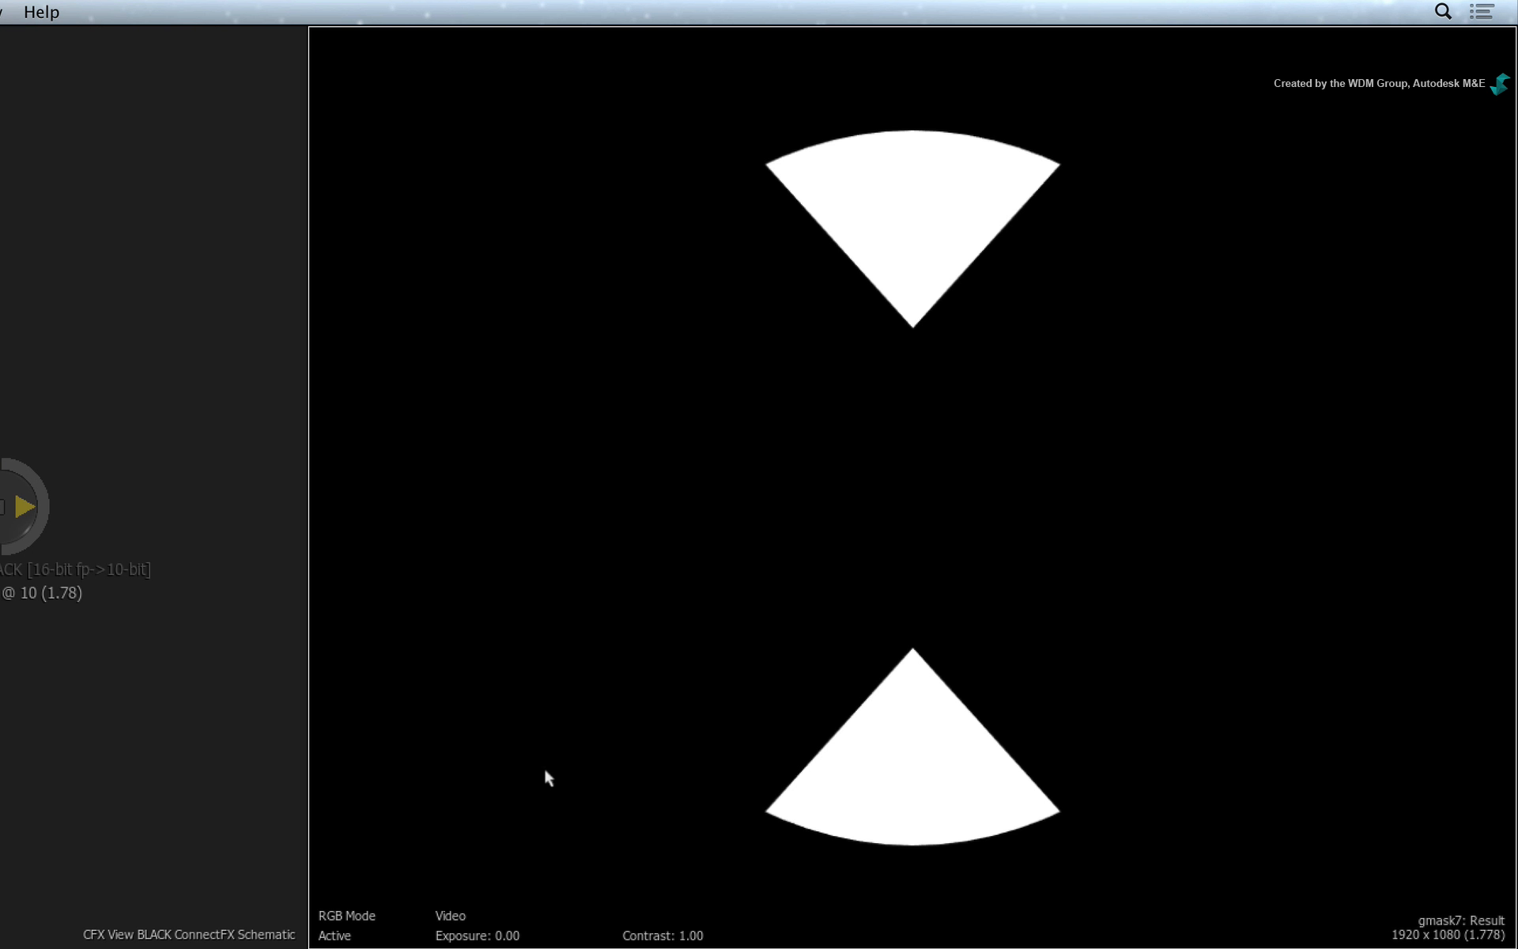
pyautogui.press('F4')
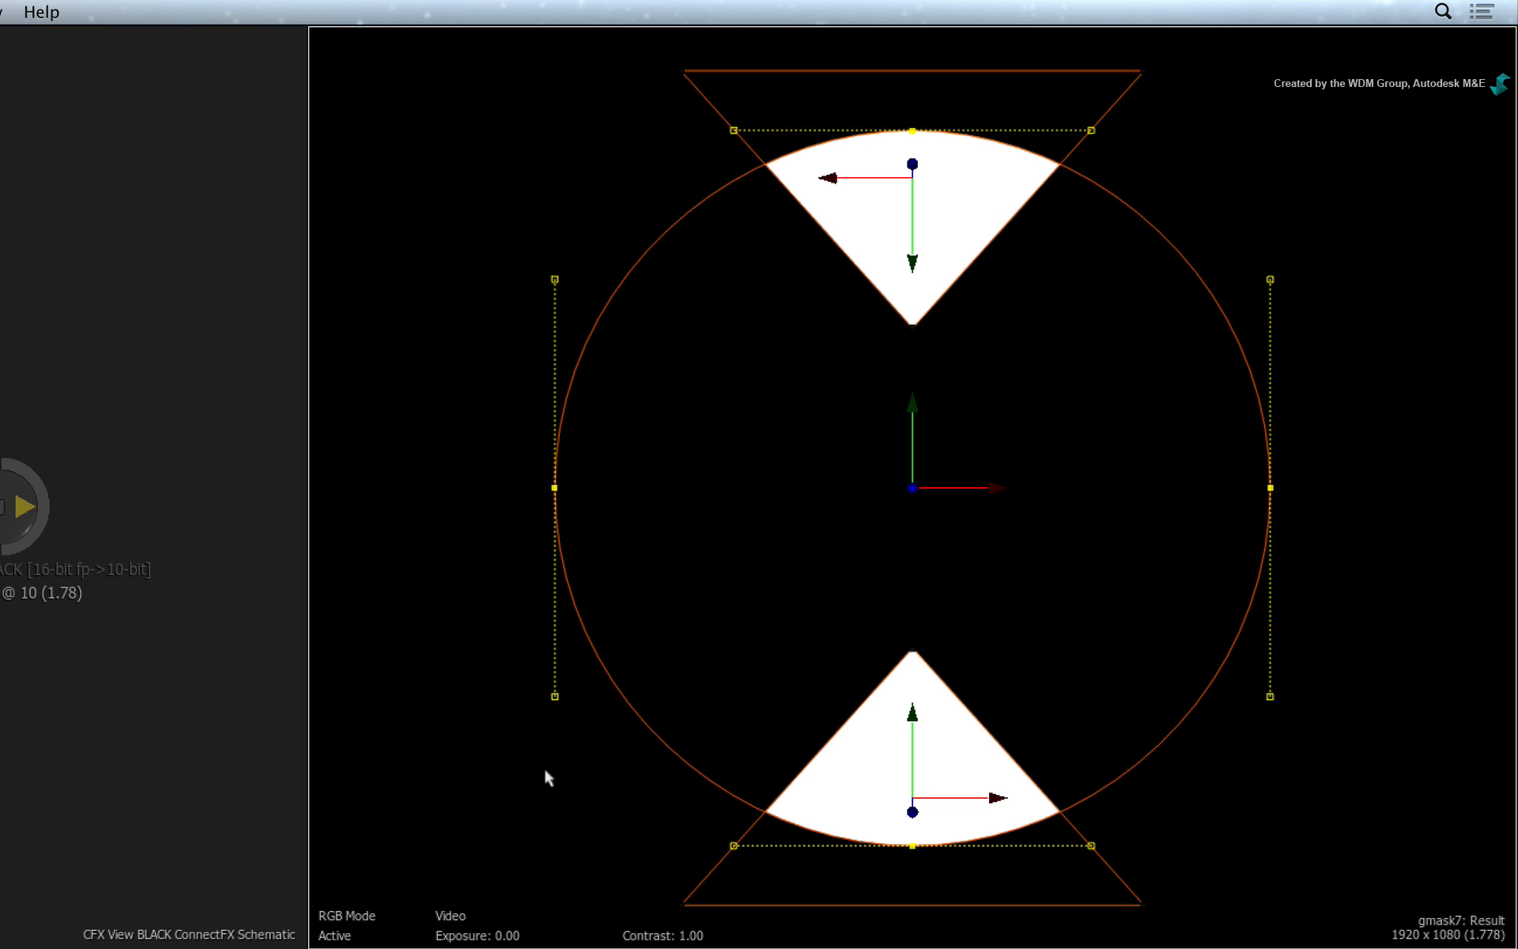